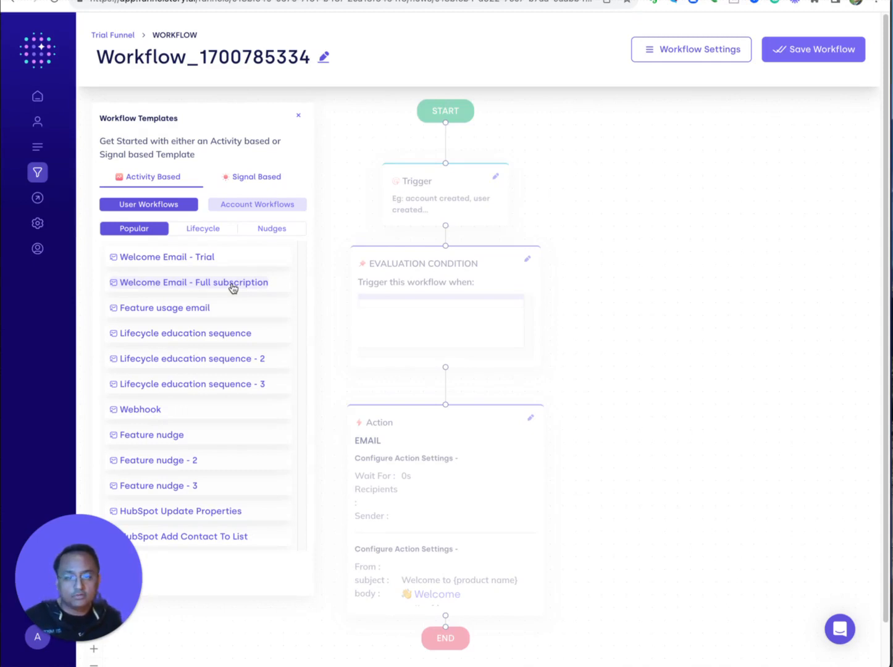
Apply the Welcome Email - Trial template and set its trigger activity to Created User.
click(213, 263)
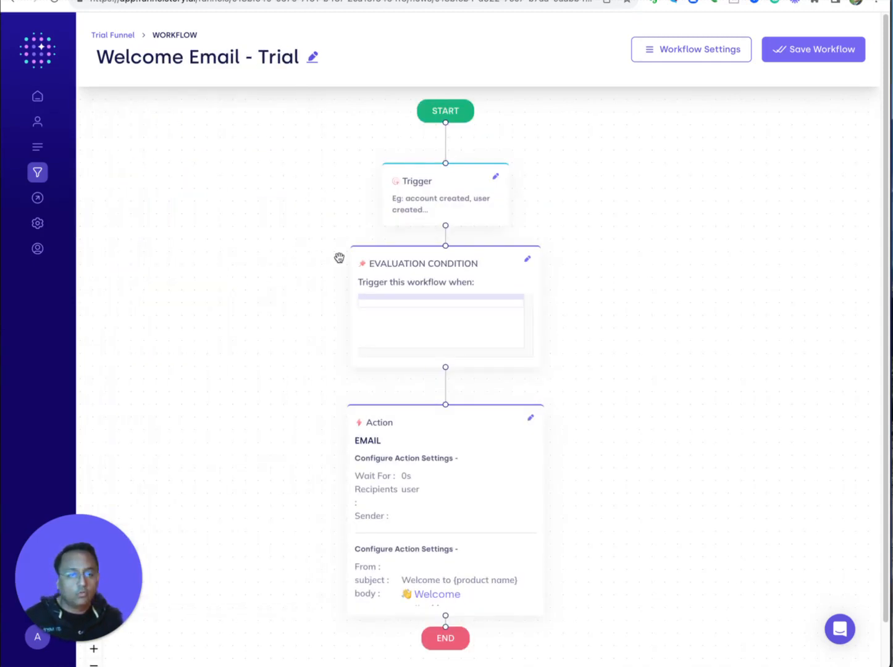
click(419, 200)
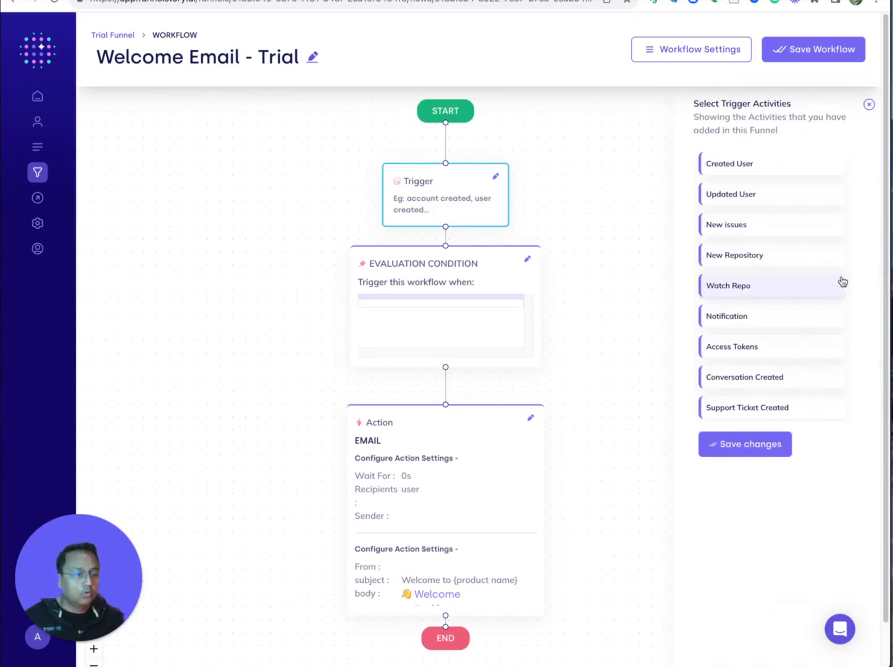
click(737, 168)
click(743, 450)
Add and save the condition Metrics > Total Users Is More Or Equal 1.
click(438, 279)
click(674, 232)
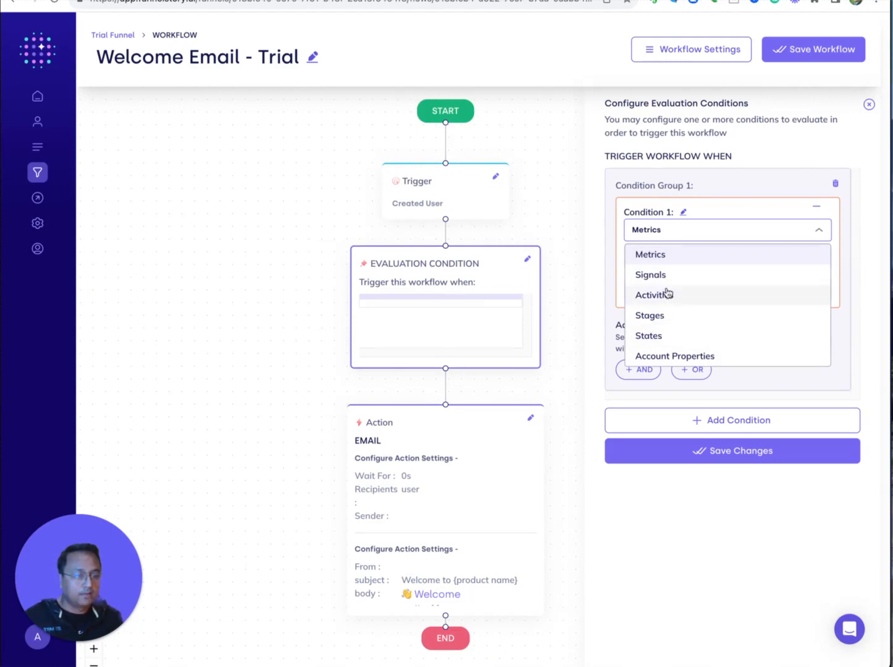
click(663, 259)
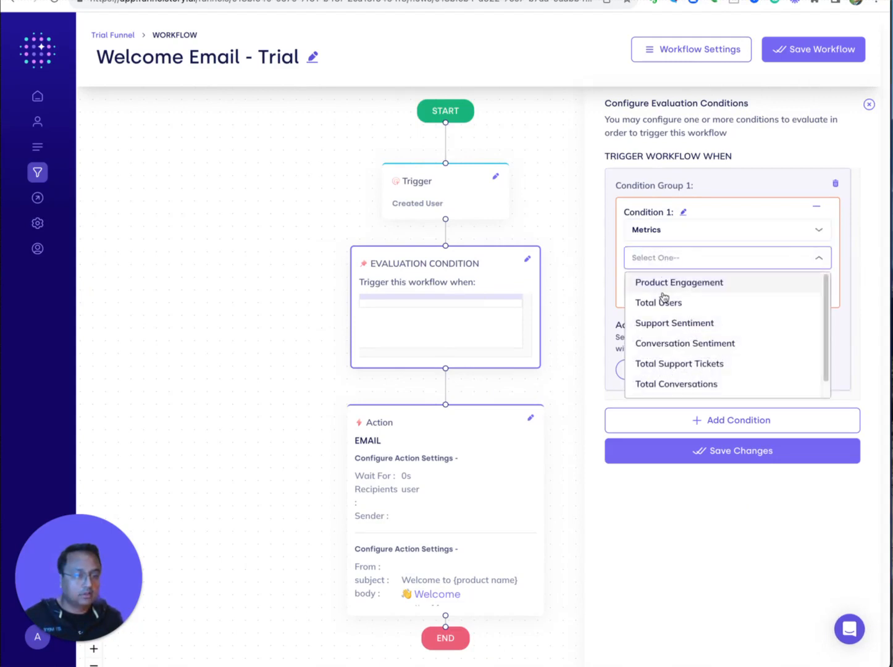
click(664, 301)
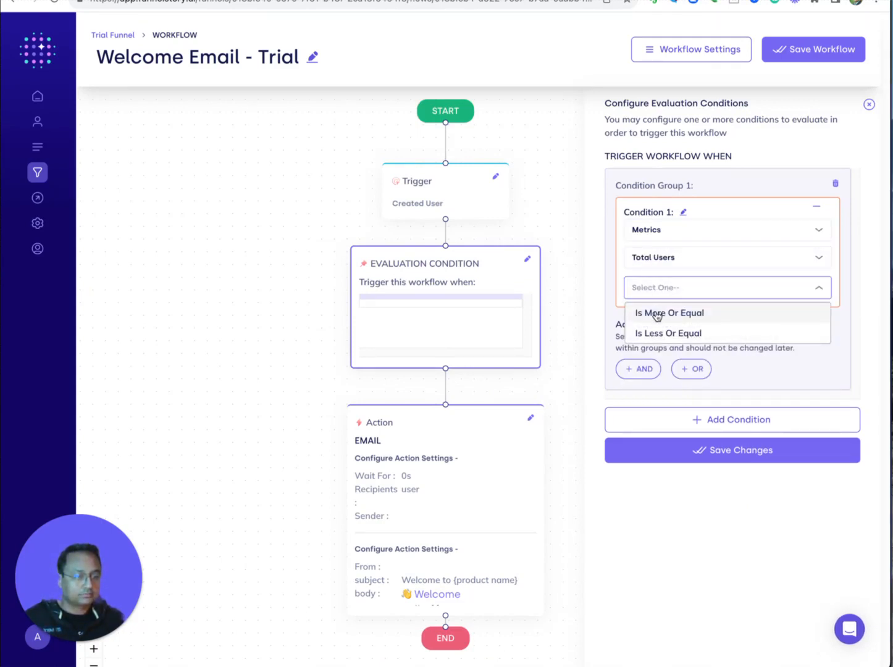
click(654, 312)
click(661, 316)
text(1)
click(693, 480)
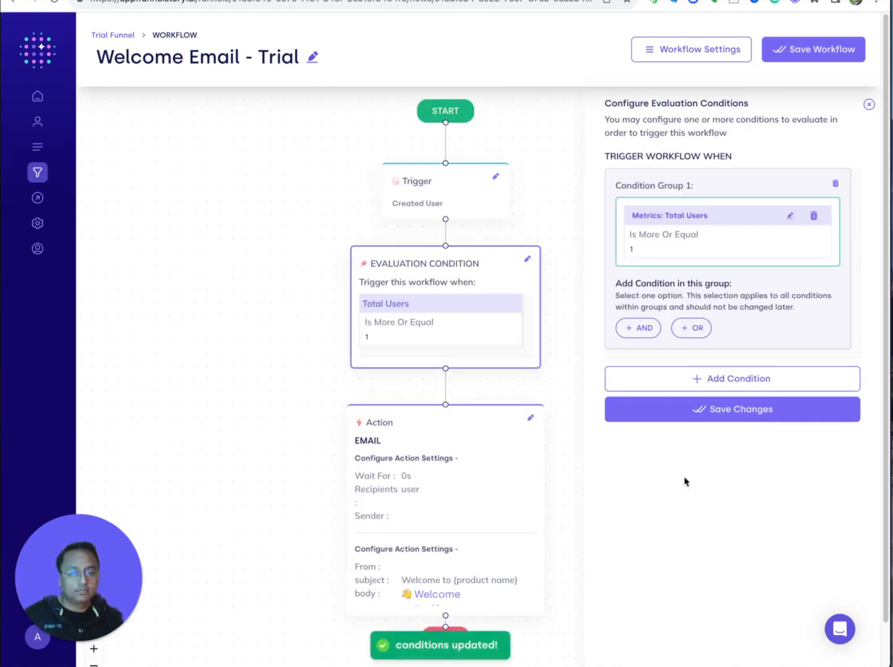
click(471, 496)
click(677, 272)
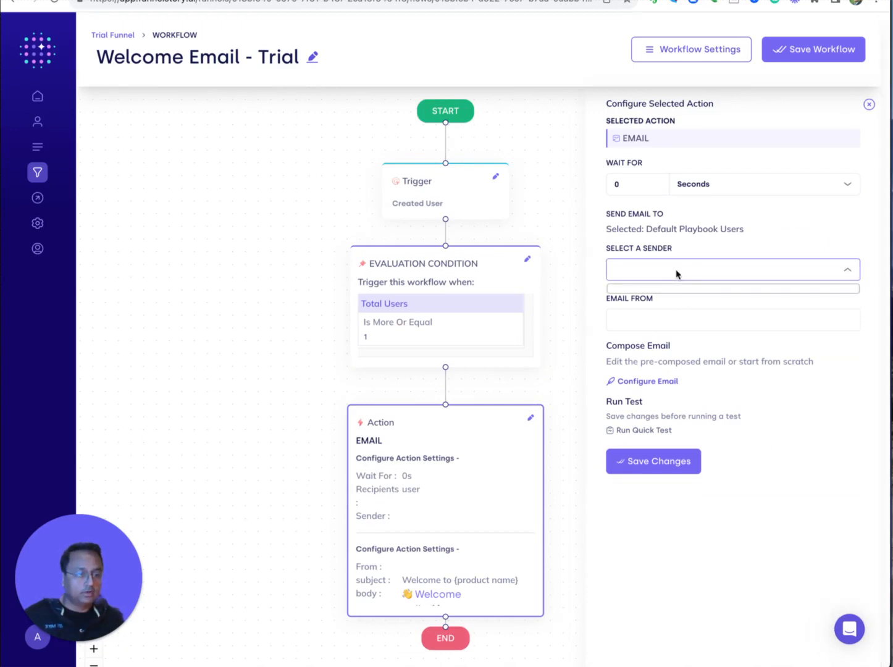
Save the Welcome Email - Trial workflow, confirming in the dialog.
click(676, 274)
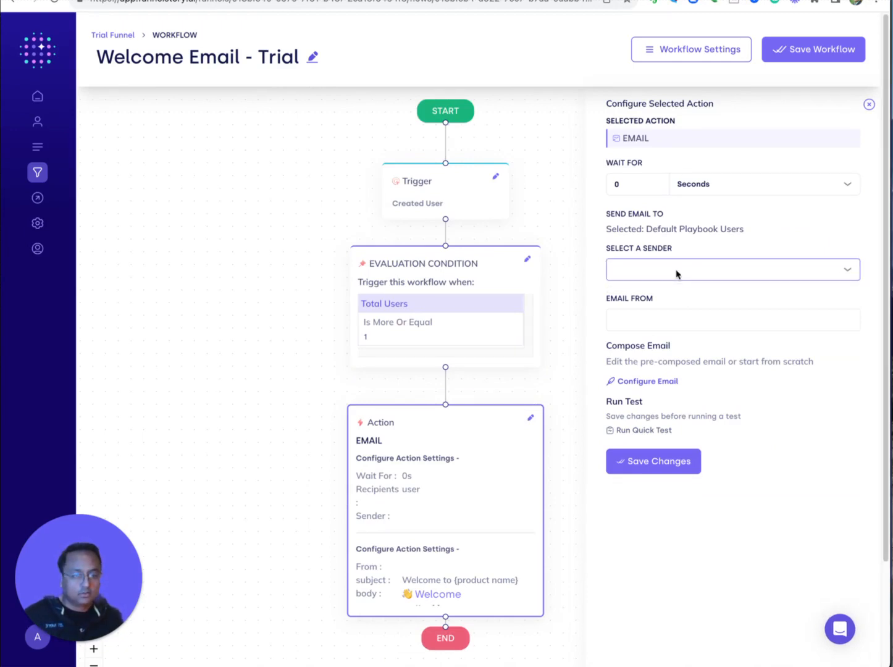
click(817, 55)
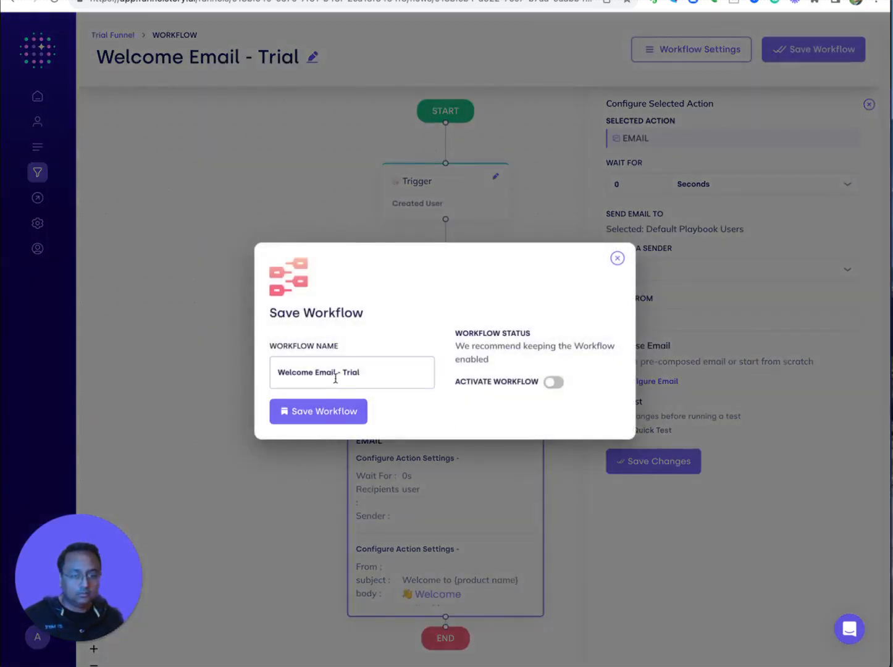
click(331, 411)
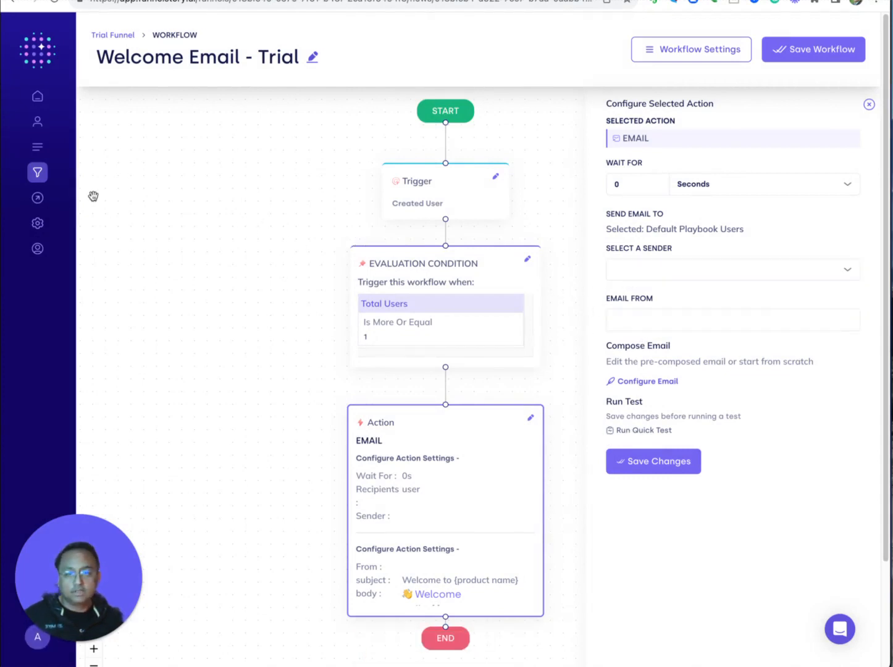
Go to Configuration > Connections, showing postgres, Intercom and Zendesk.
mouse_move(37, 179)
click(71, 228)
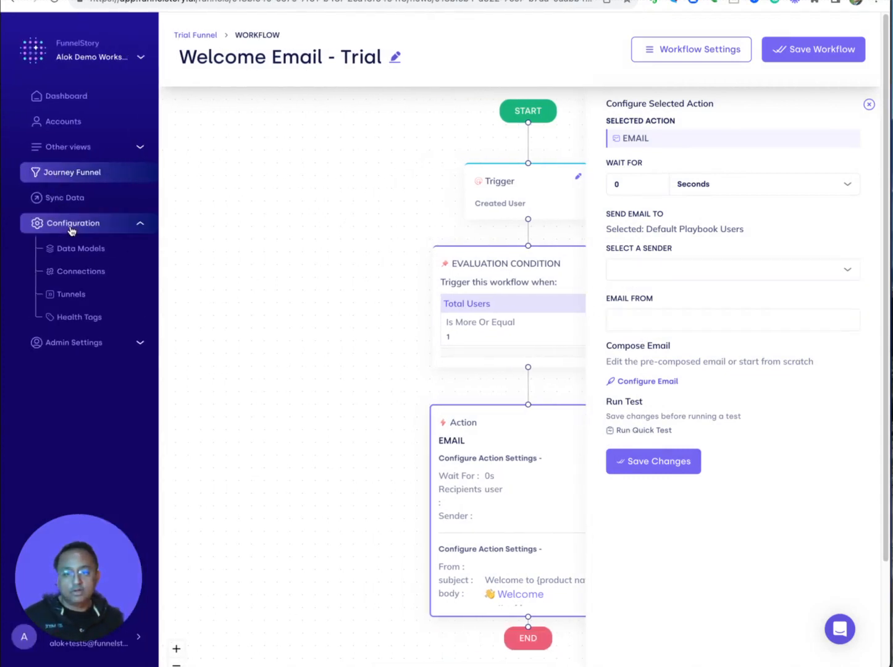
click(71, 272)
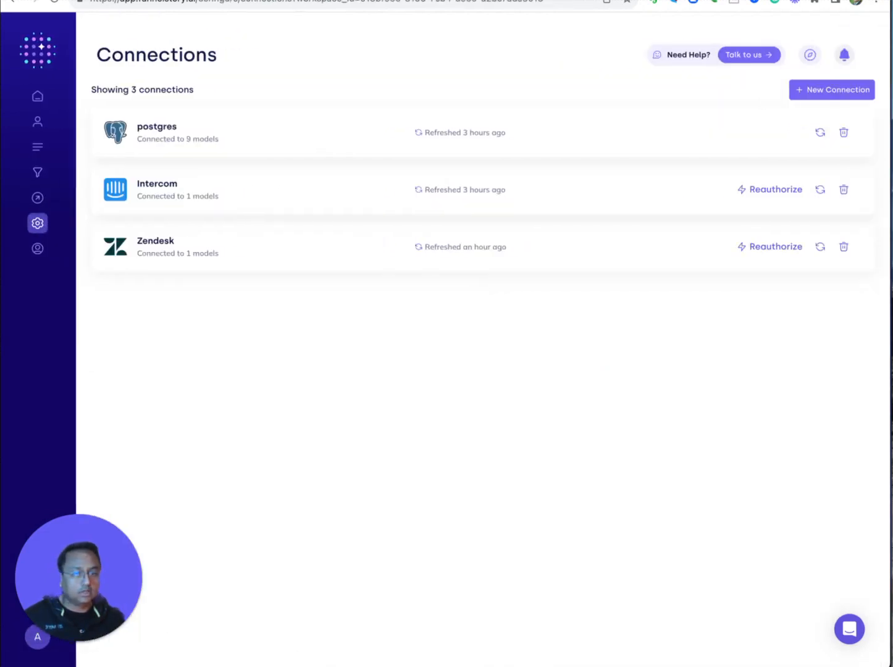
Add a SendGrid application connection named Sendgrid with its API key, validate it, and refresh it.
click(808, 90)
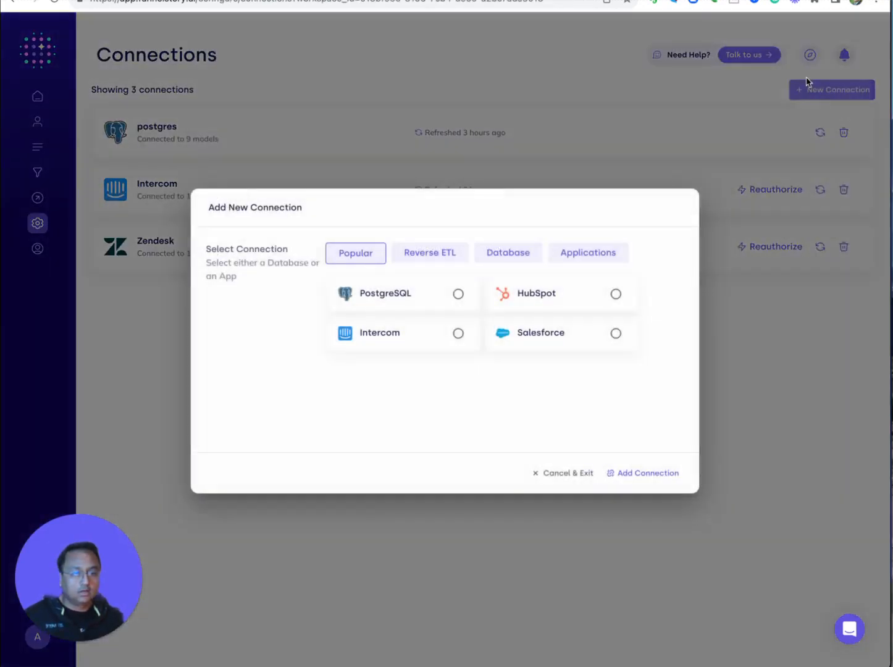
click(590, 259)
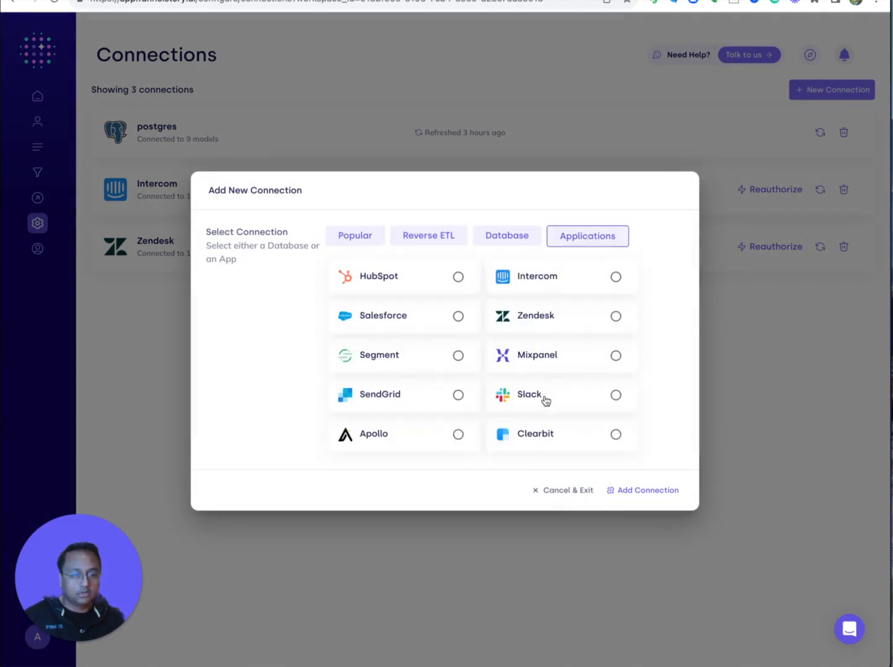
click(457, 395)
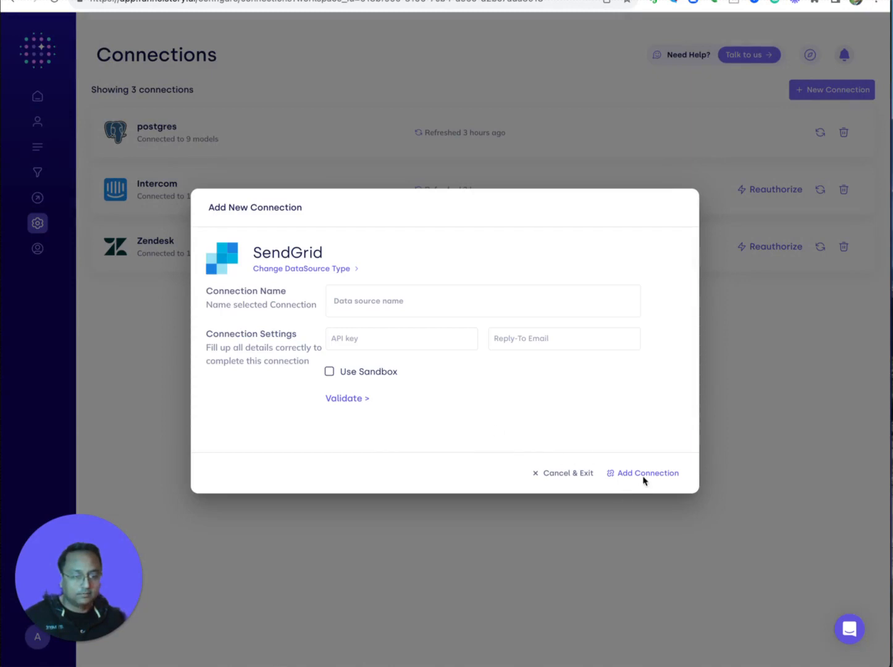
click(448, 300)
text(Sendgrid)
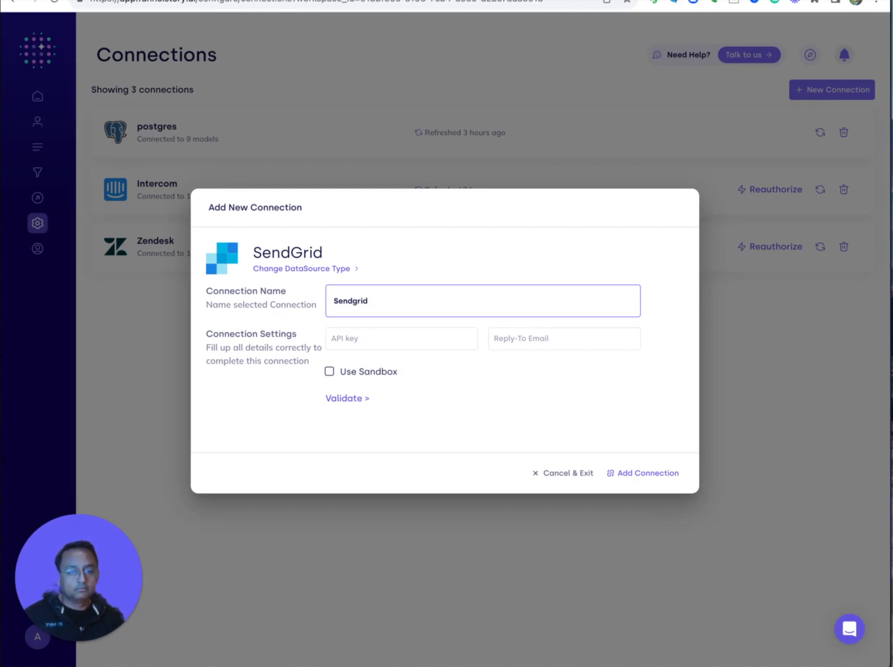
click(365, 338)
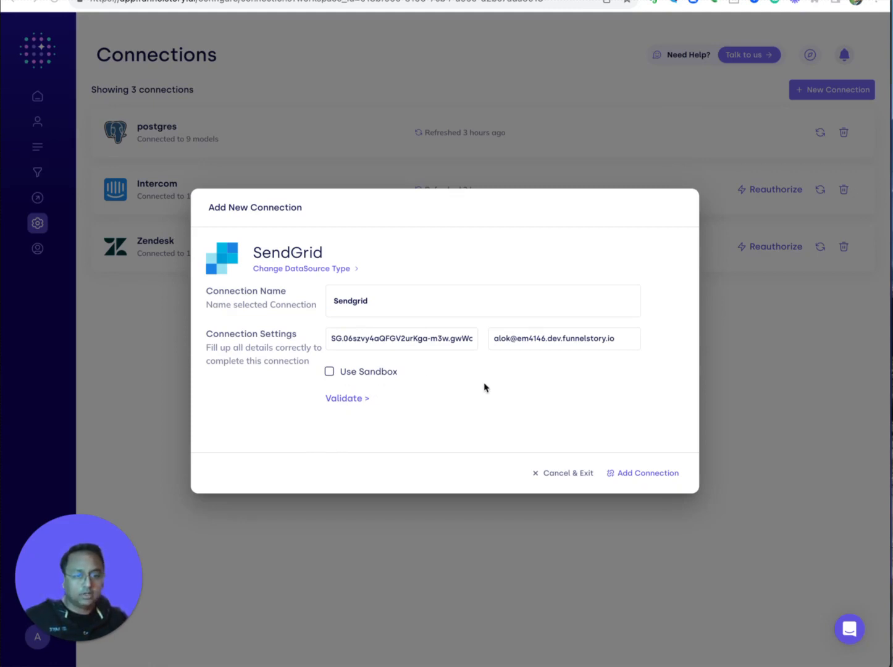
click(344, 400)
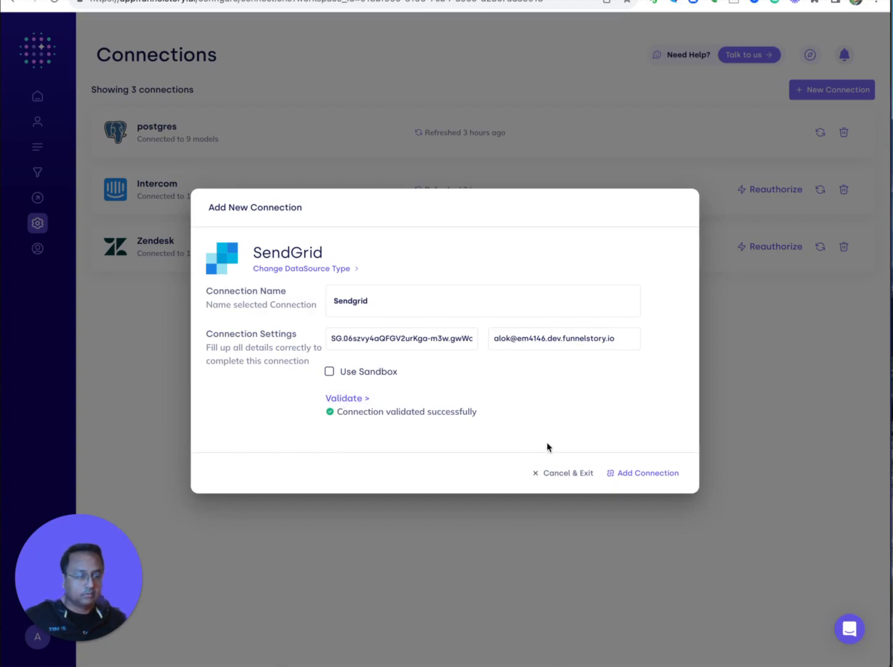
click(648, 473)
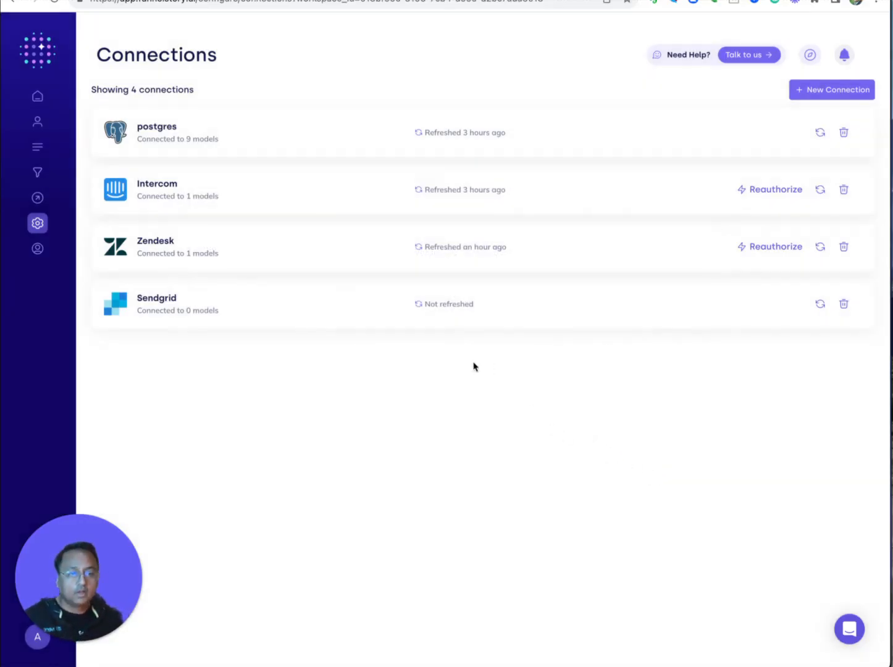
click(818, 304)
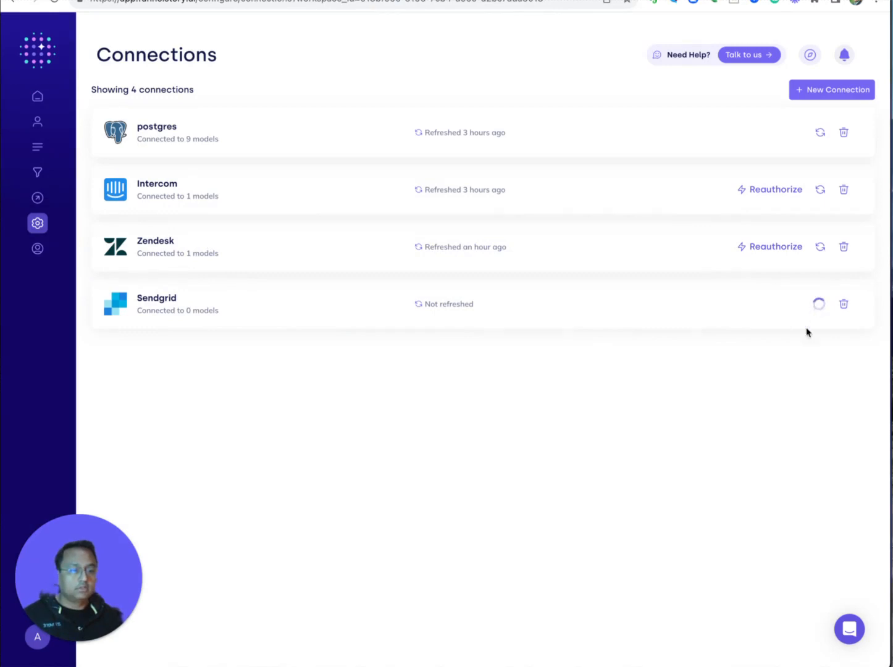
Open the Welcome Email - Trial workflow in Journey Funnel > Trial Funnel.
mouse_move(40, 154)
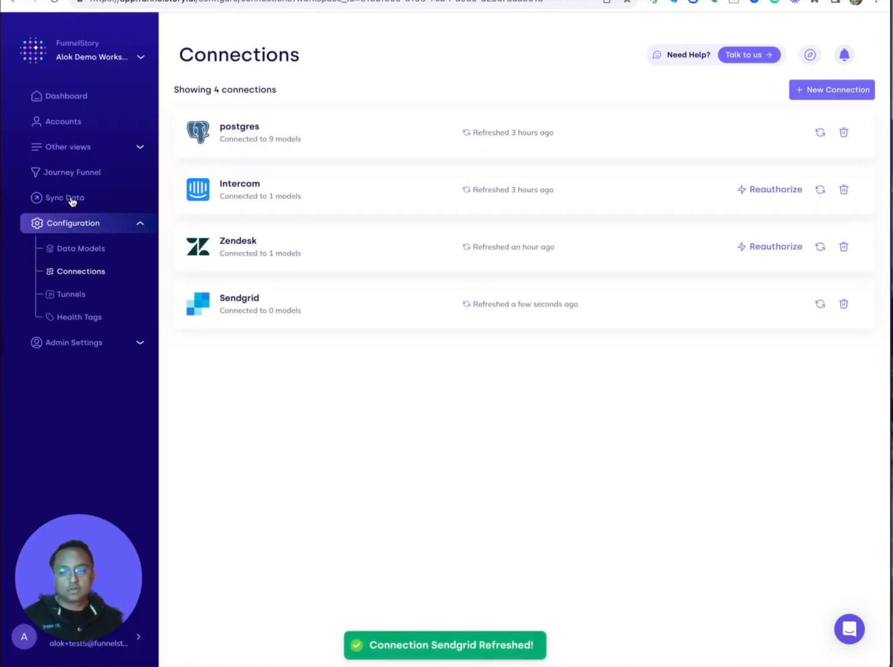
click(69, 172)
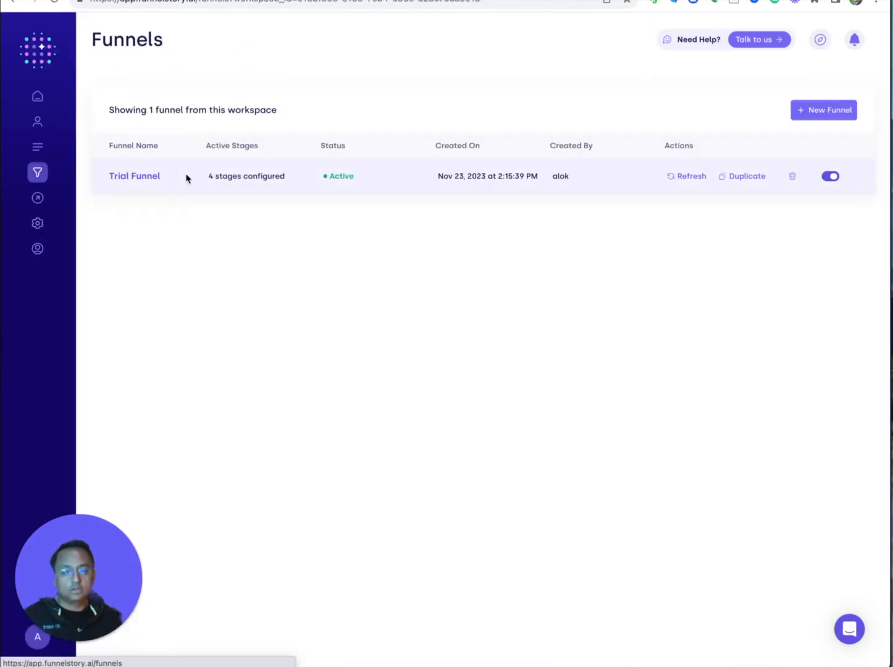
click(144, 177)
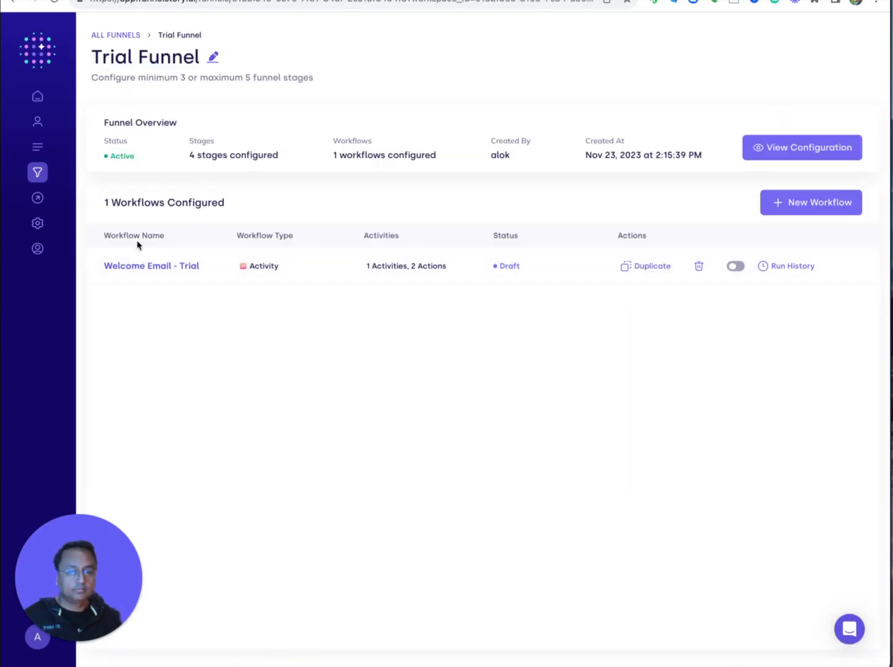
click(140, 267)
Set the email action's sender to Sendgrid with the sender's address as Email From.
click(474, 331)
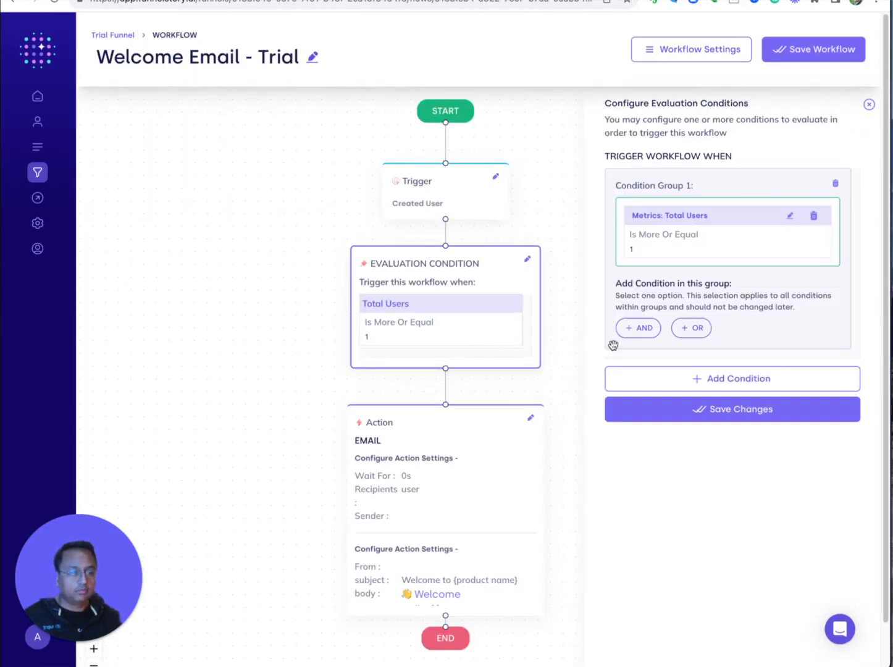
click(489, 462)
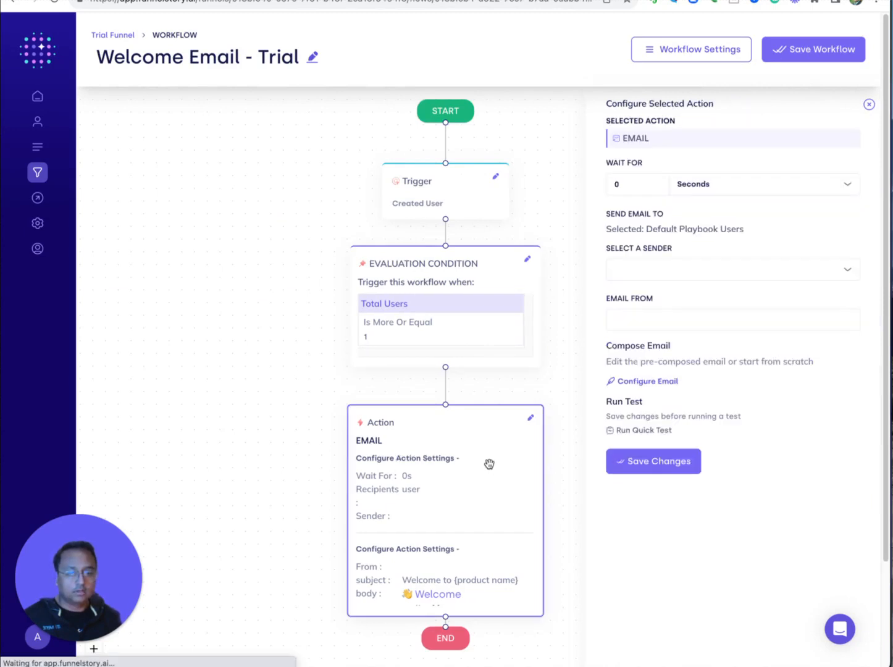
click(686, 270)
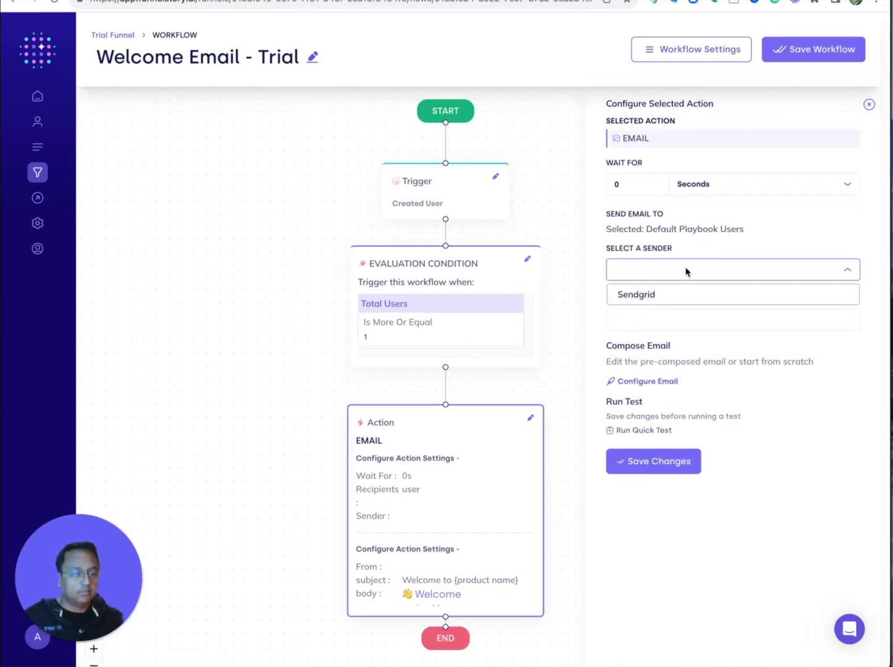
click(642, 295)
click(642, 316)
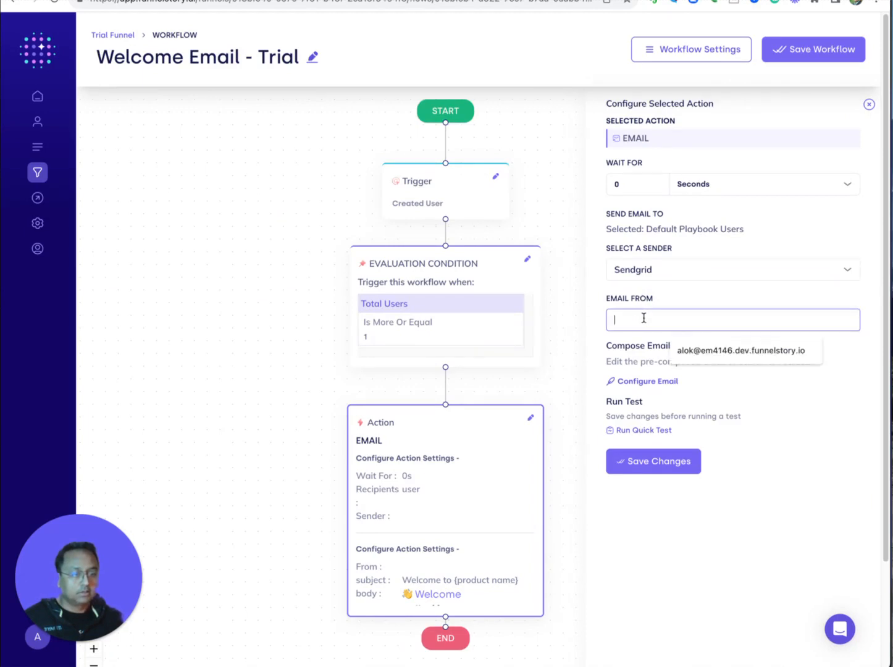
click(726, 350)
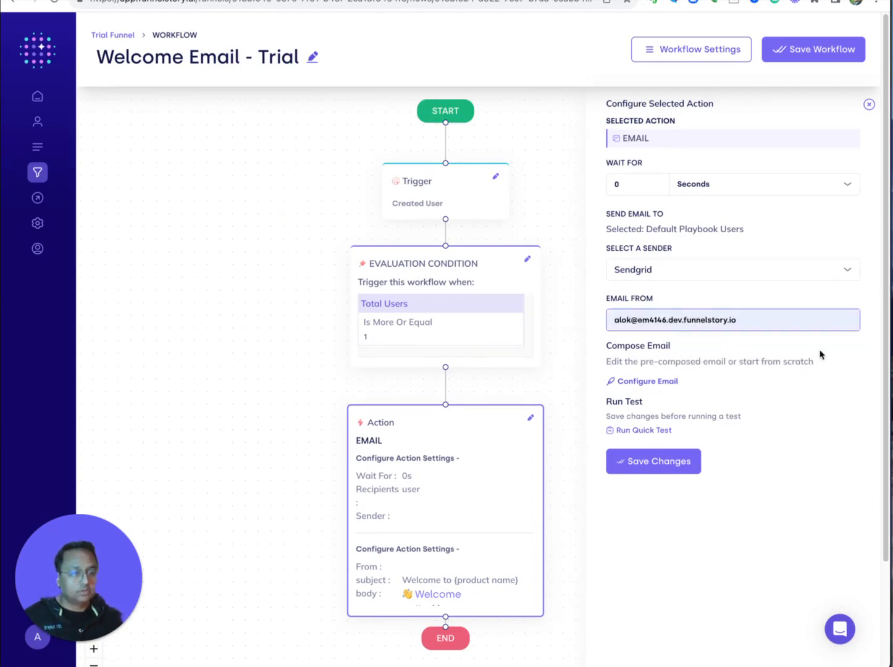
click(647, 381)
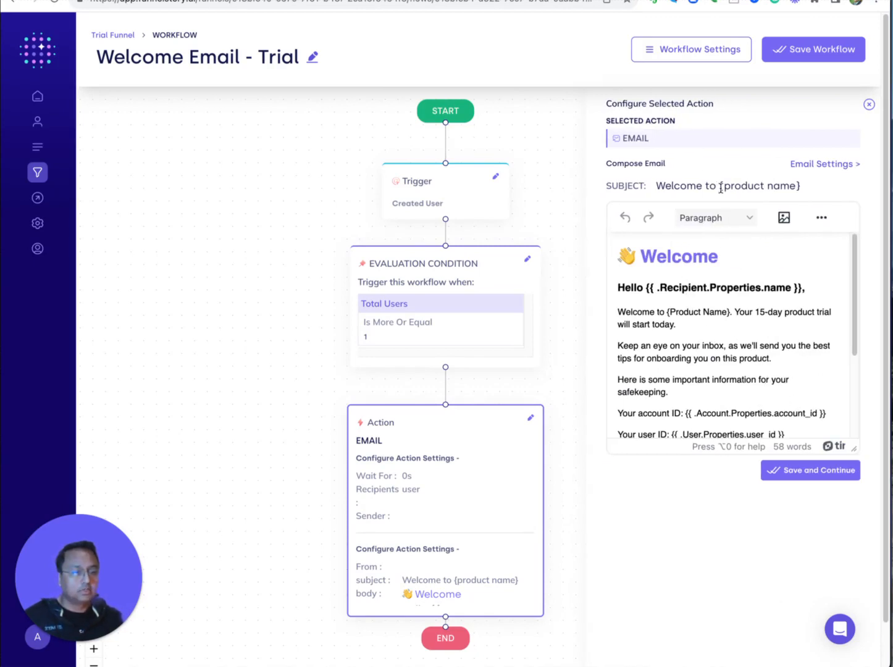
Replace {product name} in the subject and {Product Name} in the welcome line with 'Gitea'.
drag(720, 187, 818, 188)
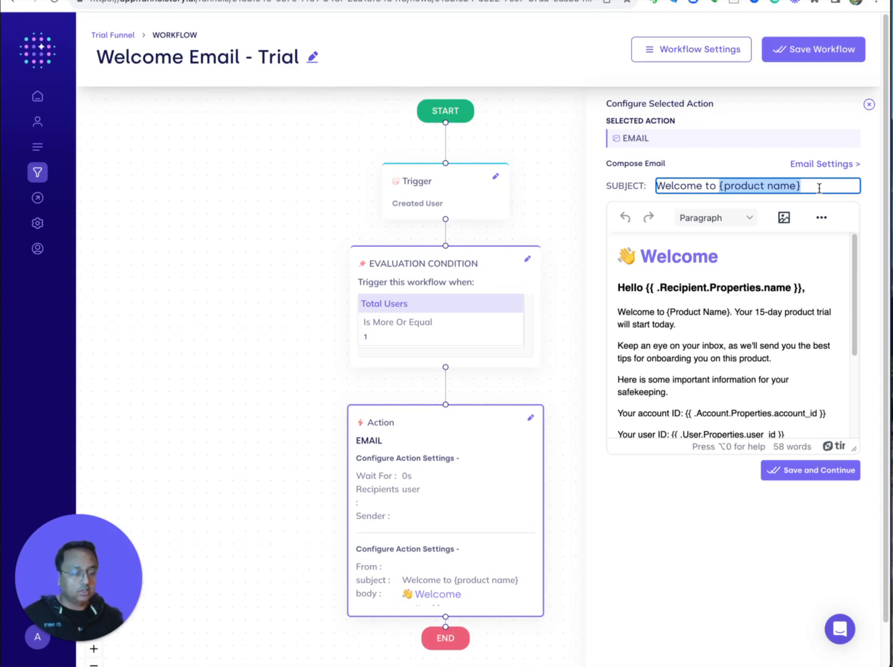
text(Gitea)
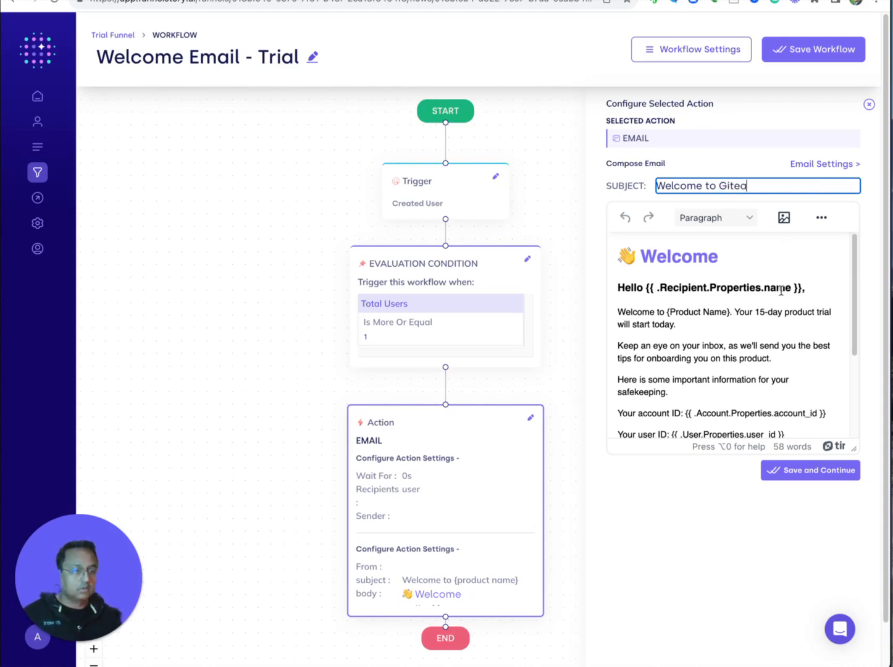
double_click(680, 288)
click(678, 311)
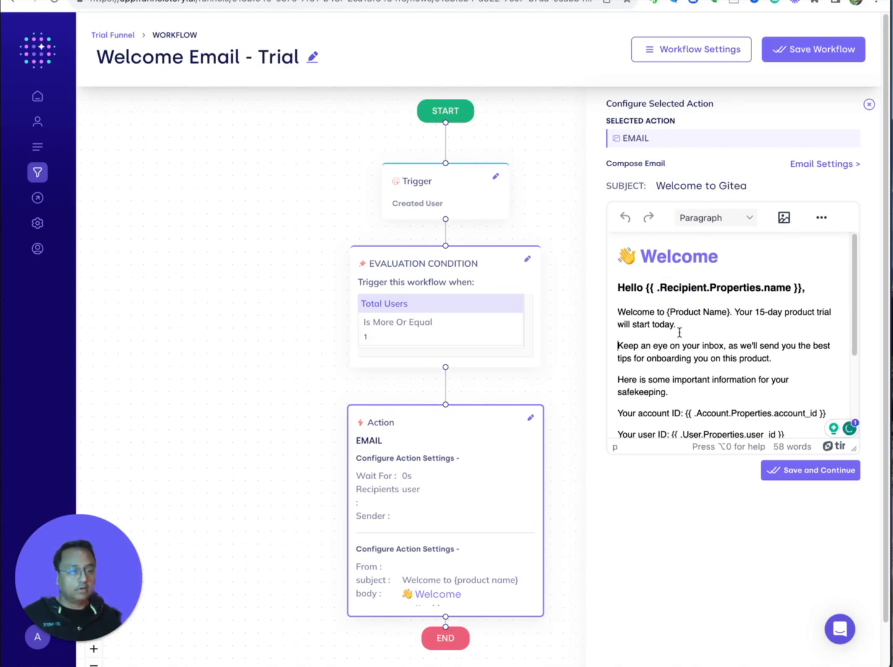
drag(666, 310, 731, 309)
text(Gitea)
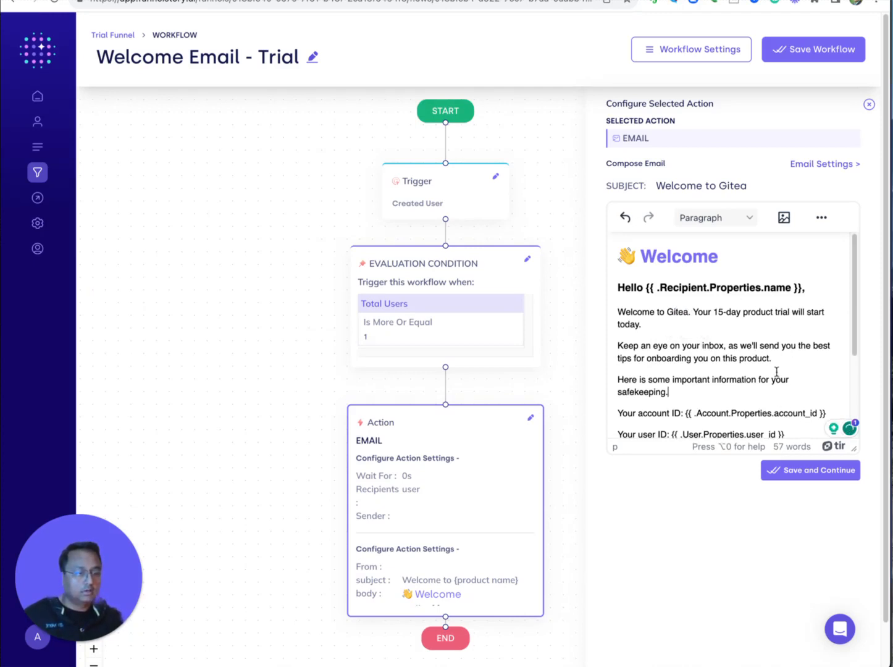
Delete the ID/link info block and logo, sign off as 'Gitea', and save the email.
click(665, 391)
drag(619, 379, 722, 342)
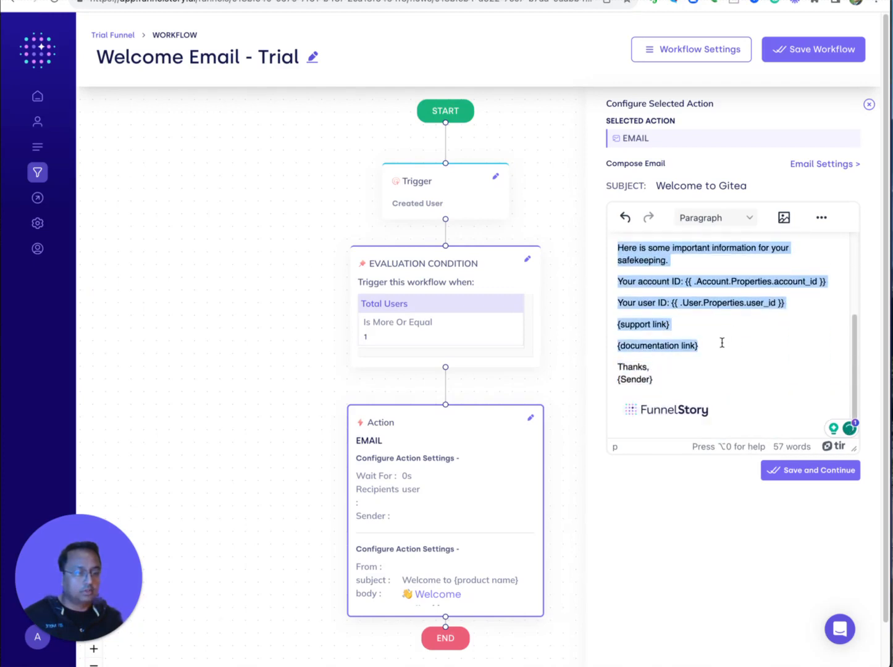
key(BackSpace)
key(BackSpace)
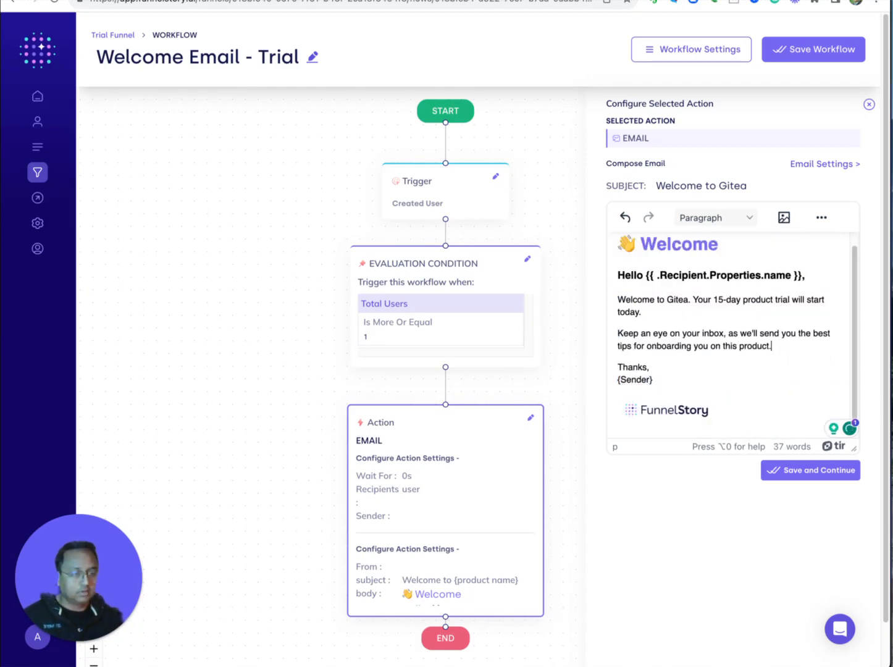
drag(656, 379, 613, 382)
key(BackSpace)
text(Gitea)
click(637, 420)
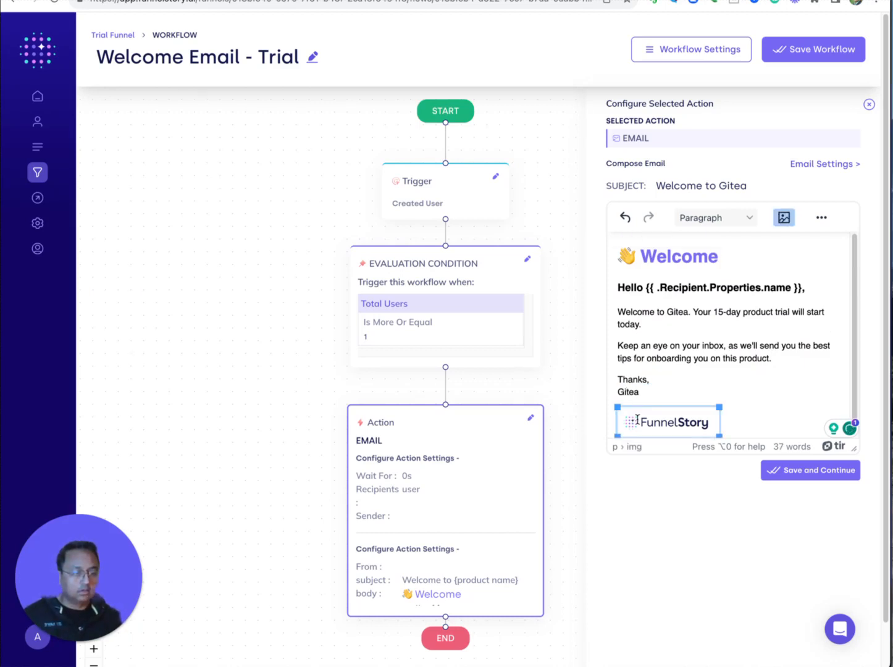
key(BackSpace)
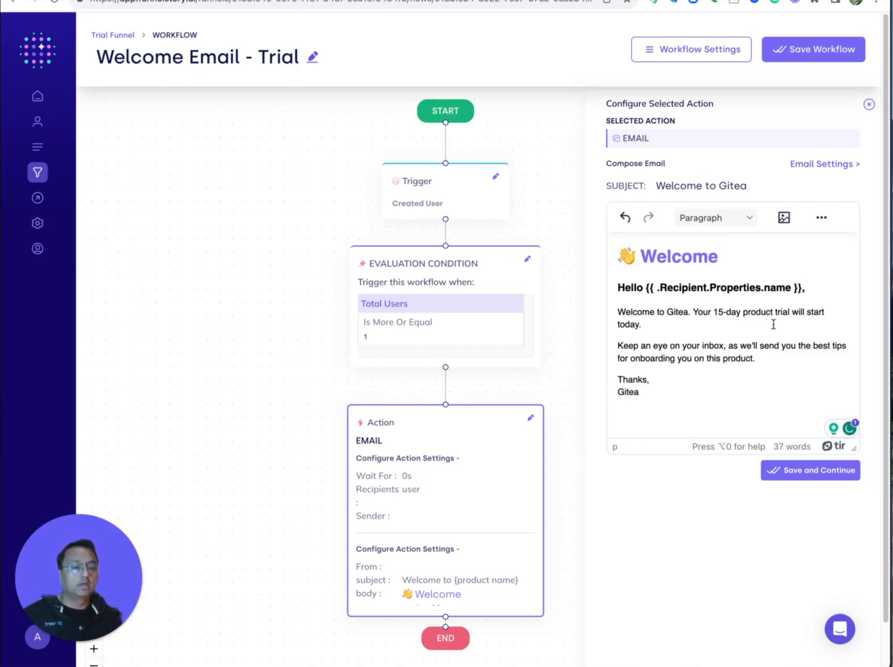
click(797, 472)
click(684, 471)
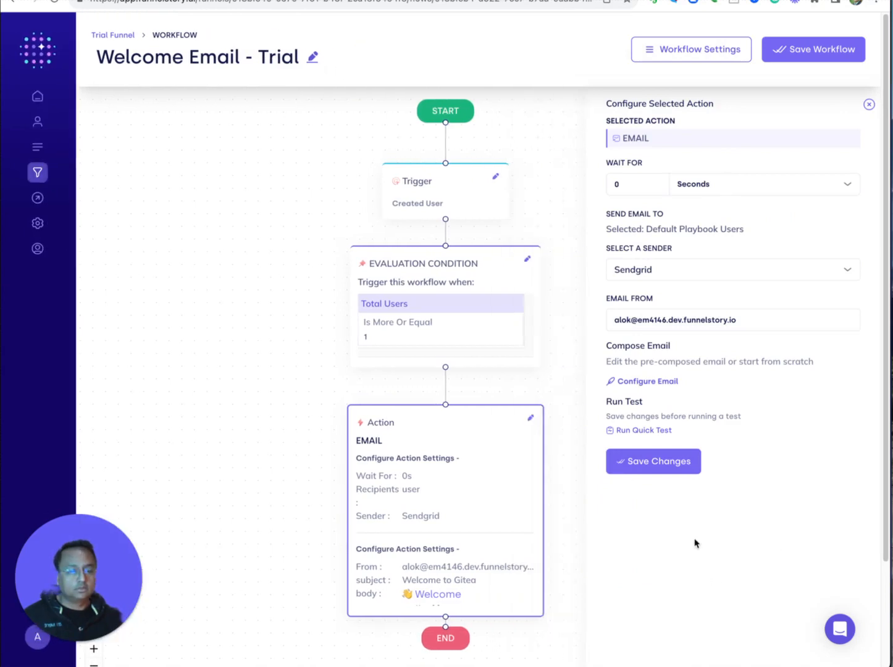
Save Welcome Email - Trial with Activate Workflow on and return to the Trial Funnel overview.
click(818, 52)
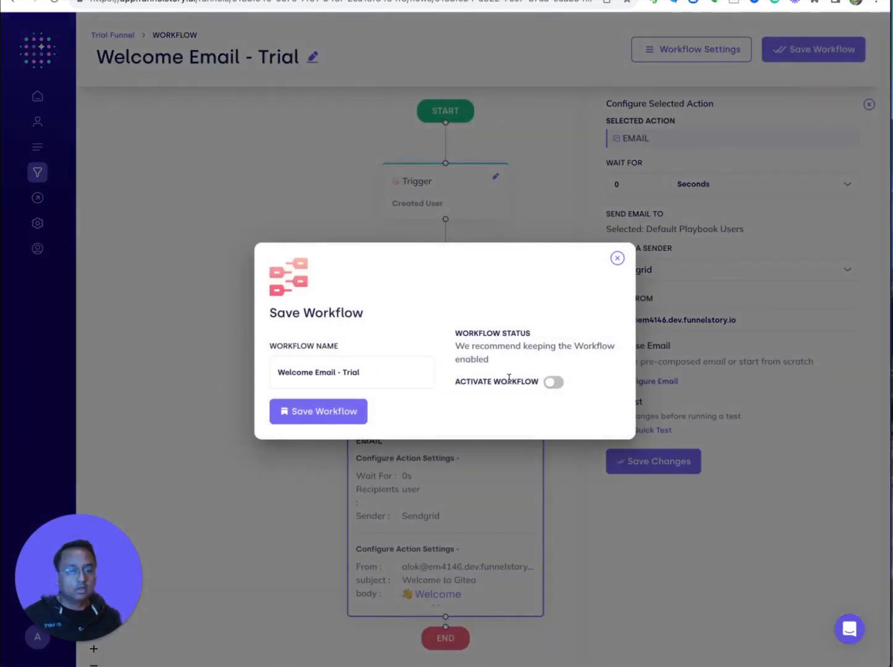
click(554, 382)
click(312, 415)
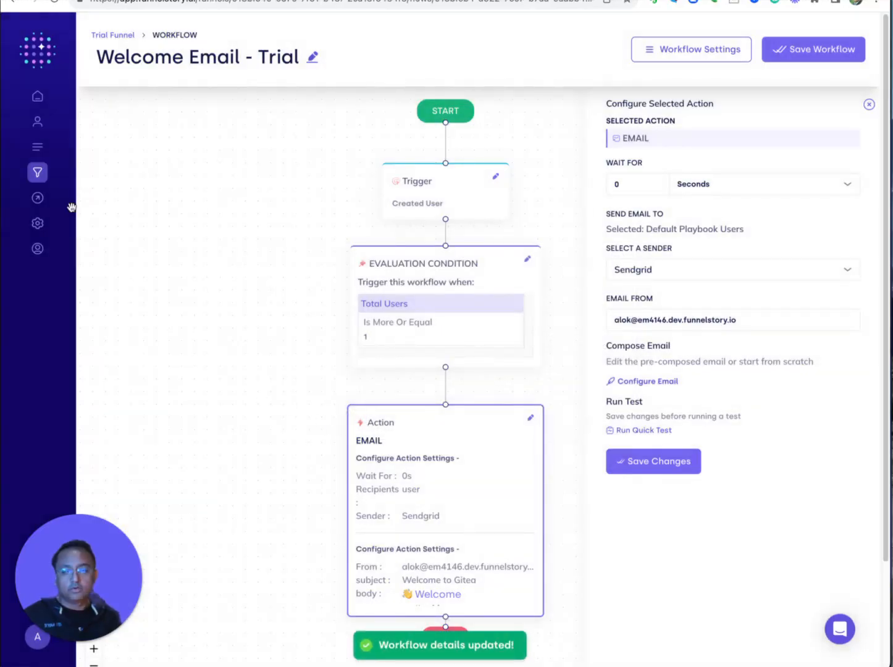
mouse_move(70, 205)
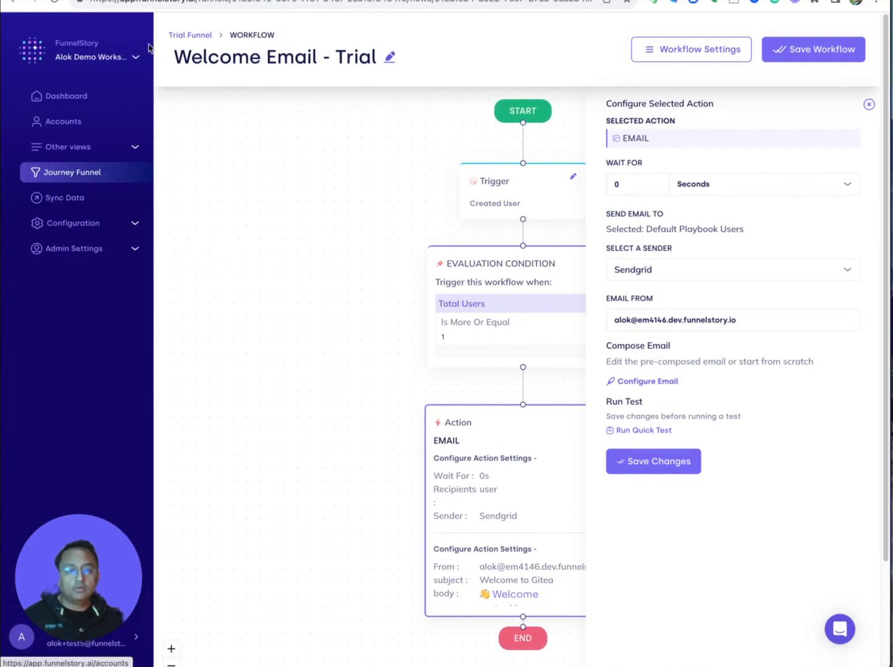
click(117, 37)
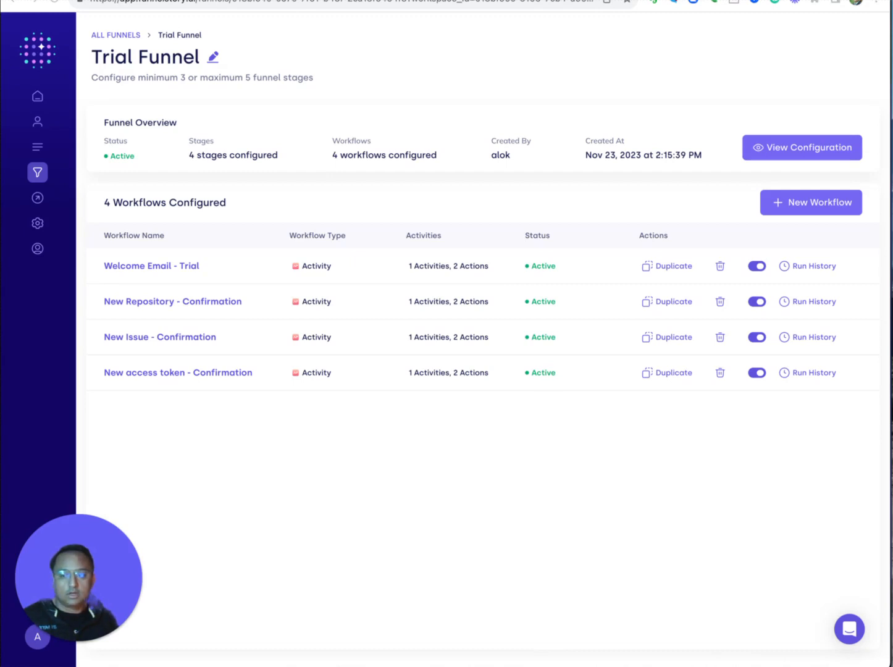
Create a new Trial Funnel workflow and filter templates to Account Workflows > Nudges.
click(787, 208)
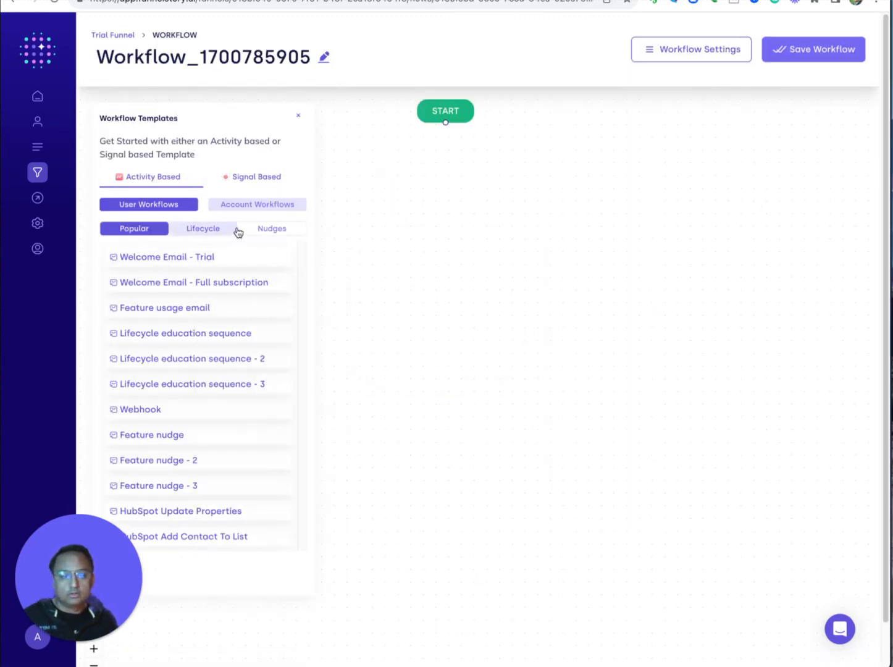
click(241, 206)
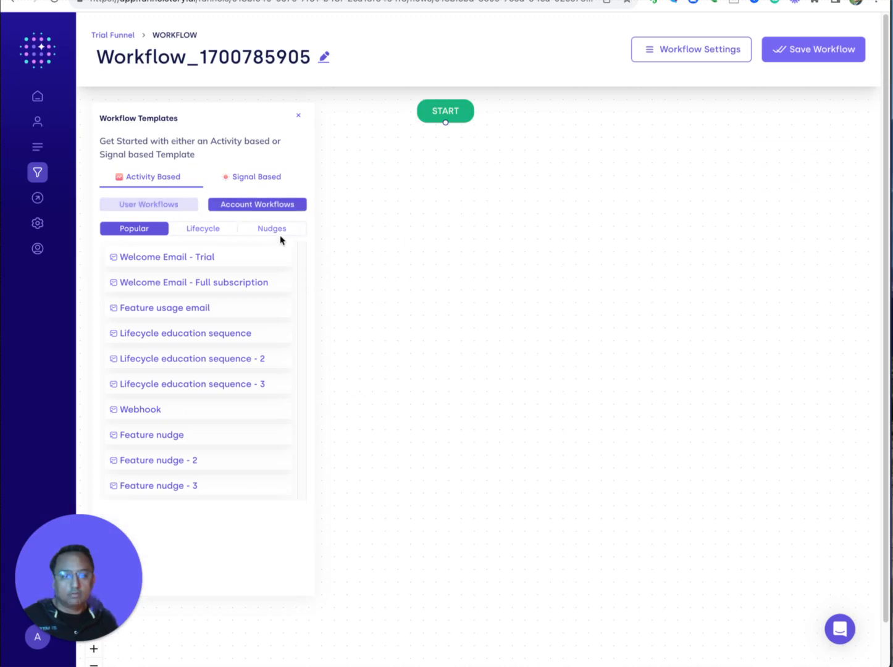
click(272, 229)
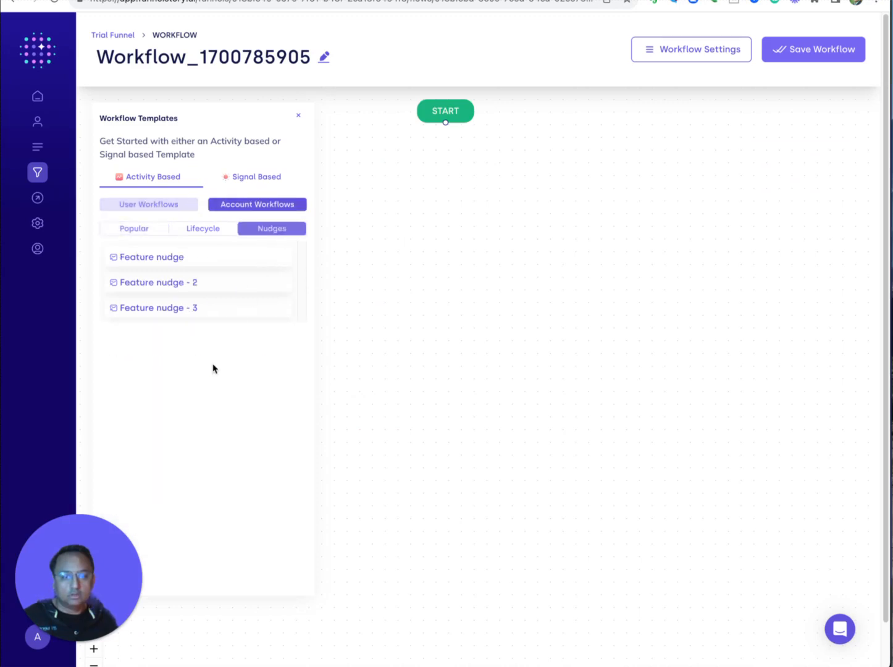
Use the Feature nudge template with AFTER Created User and RUN UNTIL New Repository.
click(172, 257)
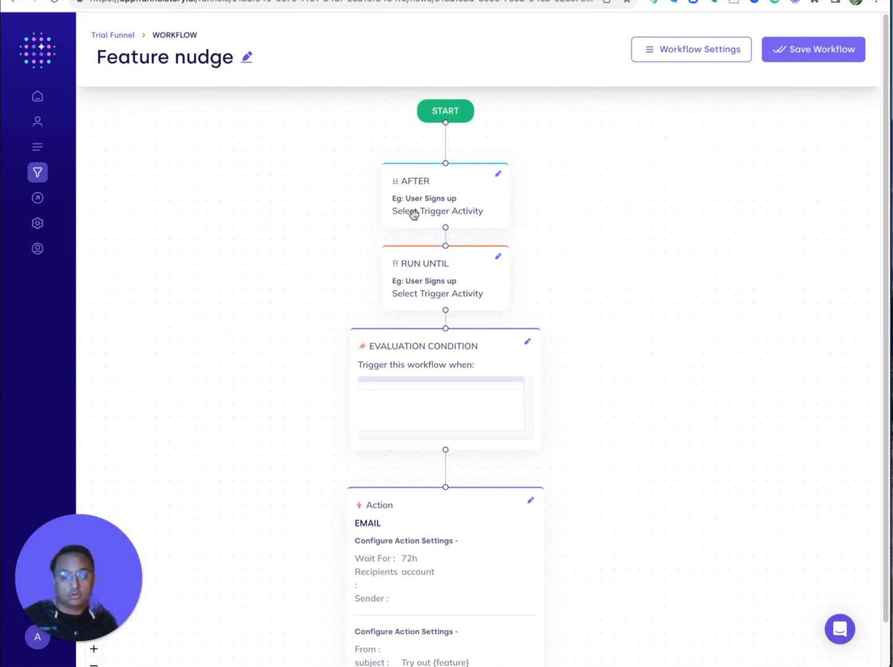
click(413, 213)
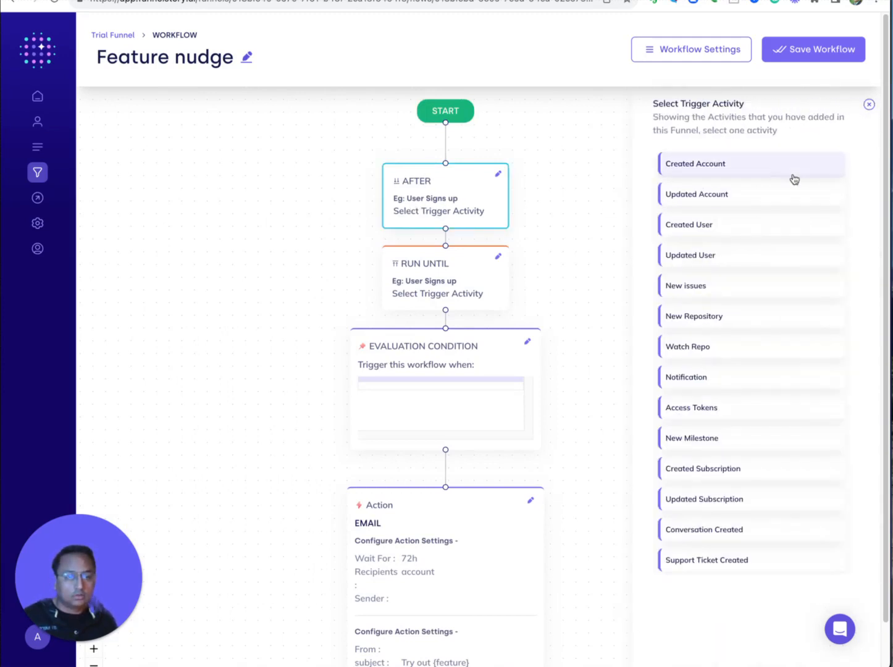
click(714, 224)
click(432, 288)
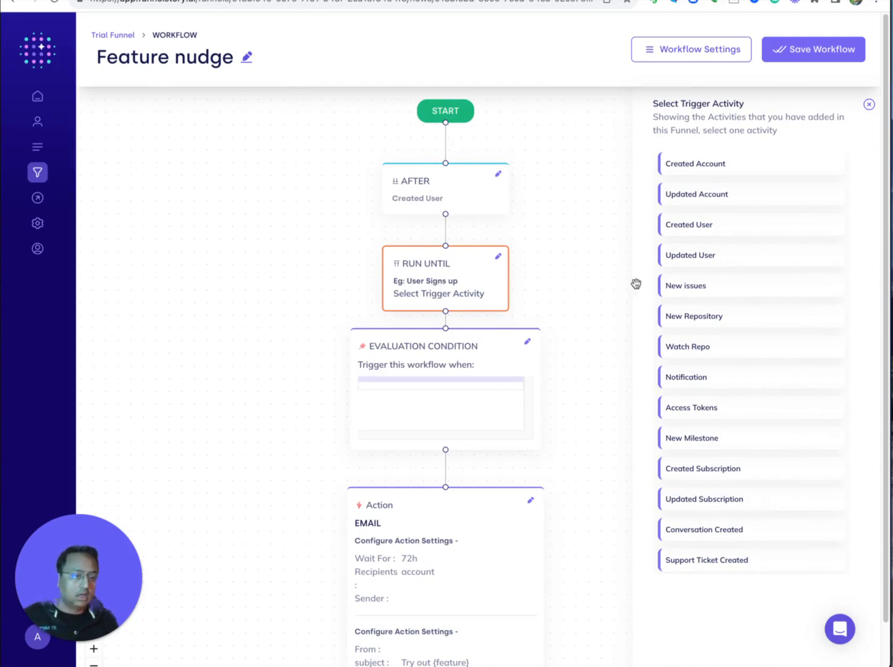
click(712, 317)
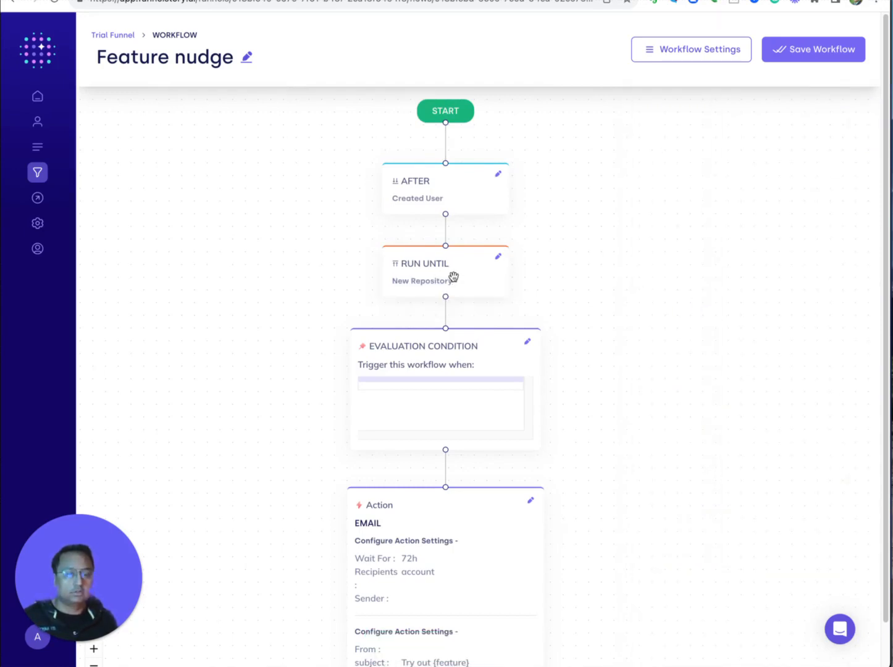
Save the evaluation condition as Funnel Stages: Acquisition Reached.
click(446, 376)
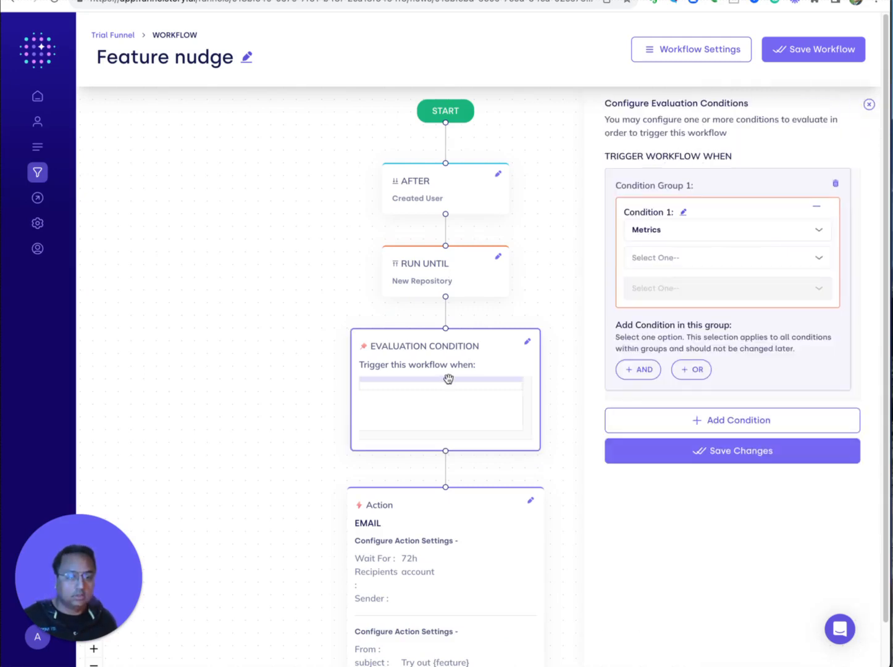
click(645, 235)
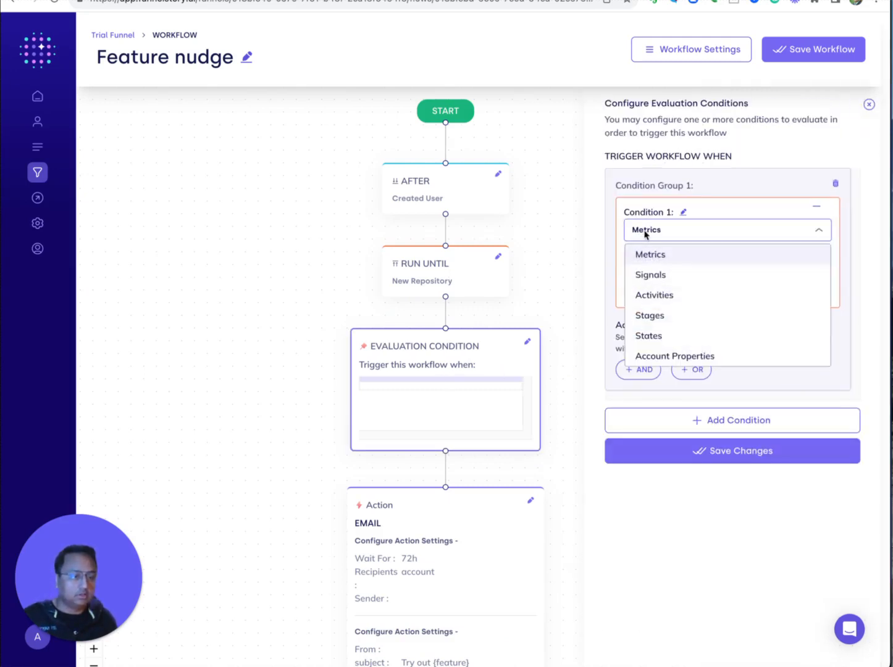
click(651, 315)
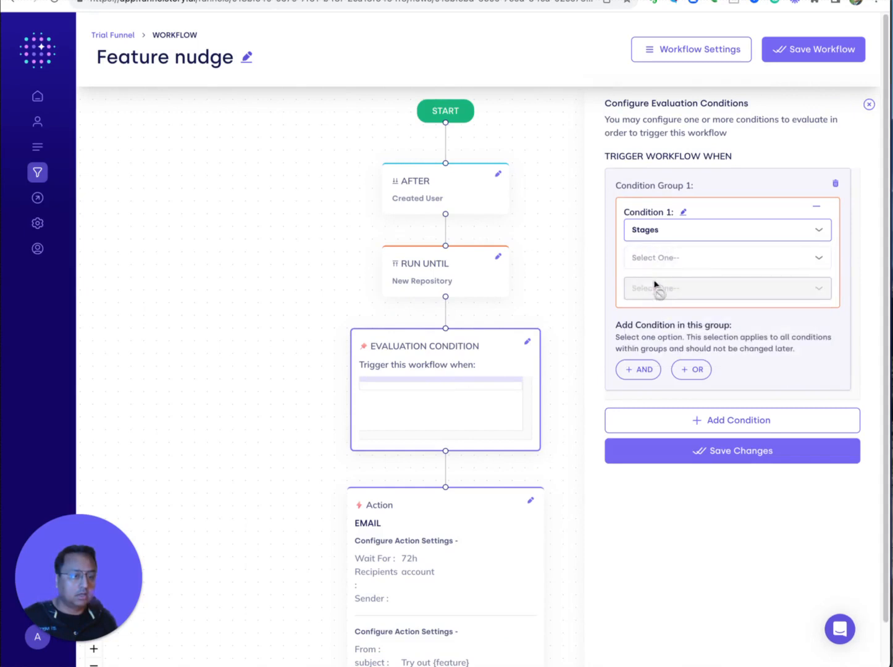
click(652, 262)
click(657, 283)
click(657, 287)
click(661, 314)
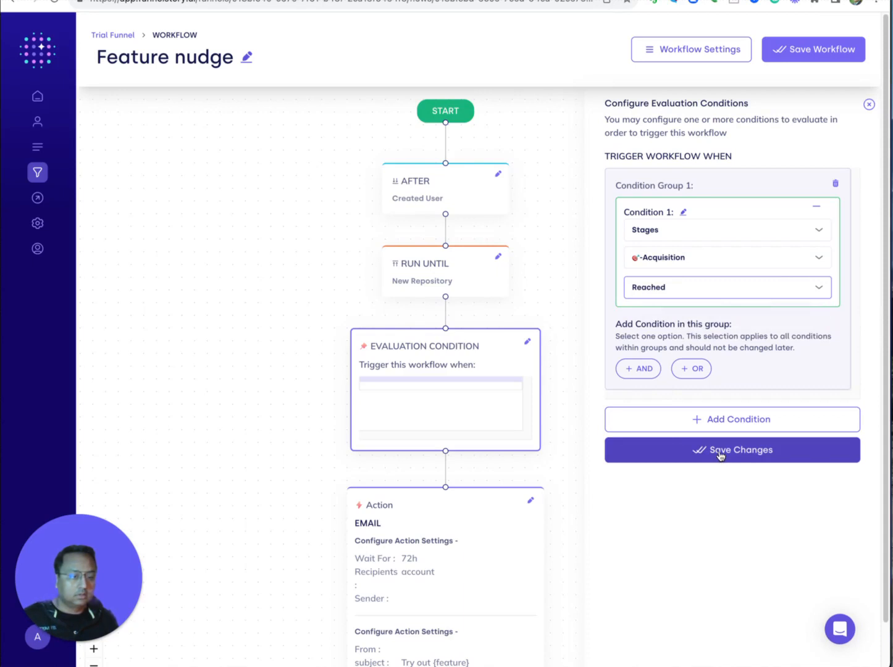
click(809, 456)
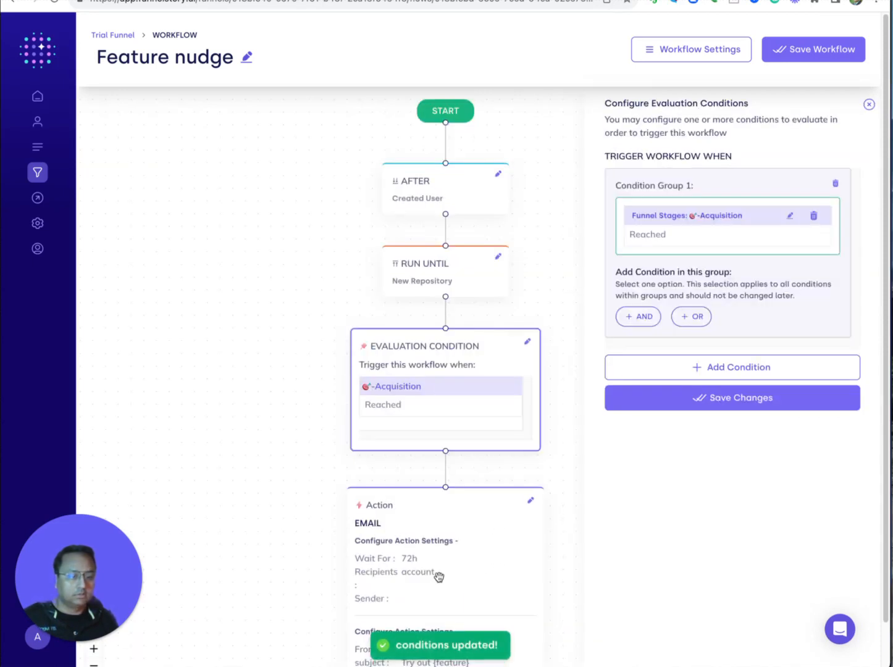
click(439, 576)
click(642, 297)
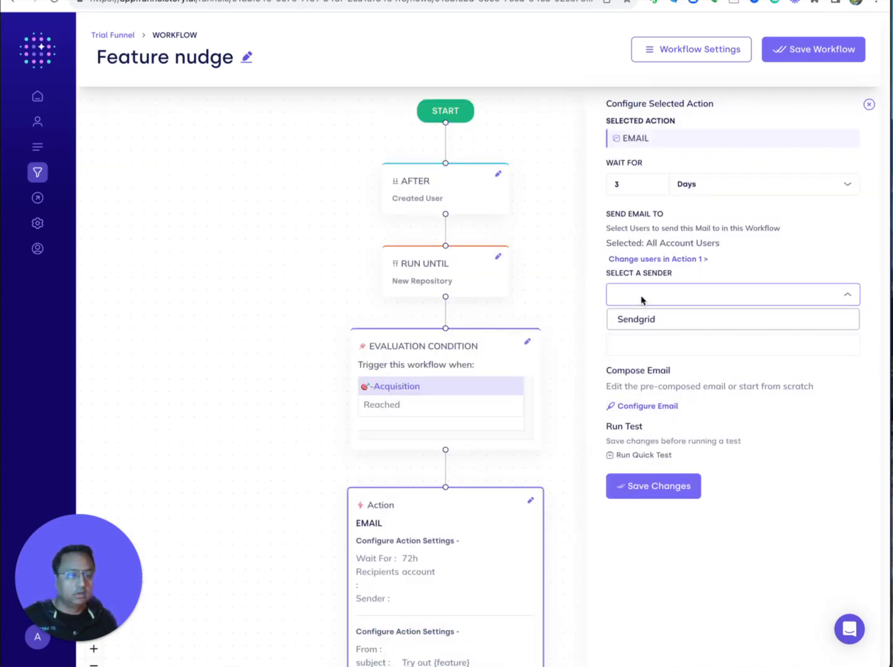
Set Wait For to 30 Seconds and send via Sendgrid from the sender's e-mail address.
click(641, 320)
drag(623, 183, 606, 180)
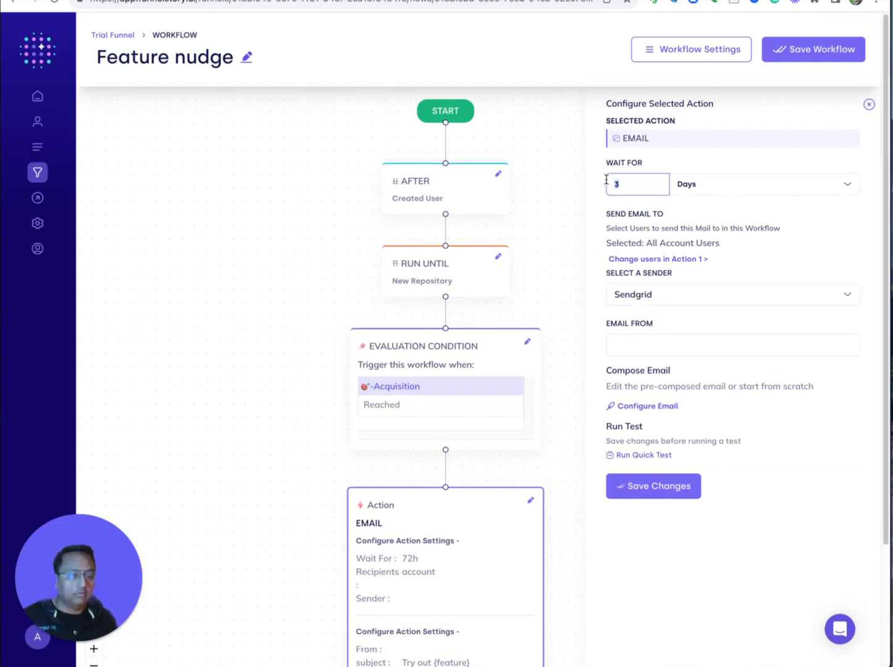
text(30)
key(Tab)
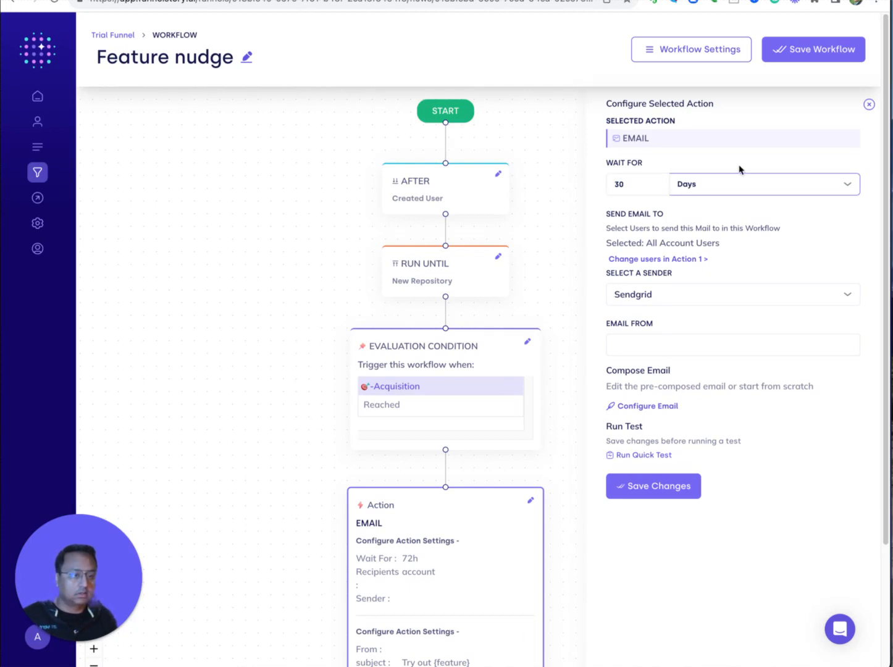
click(727, 185)
click(710, 213)
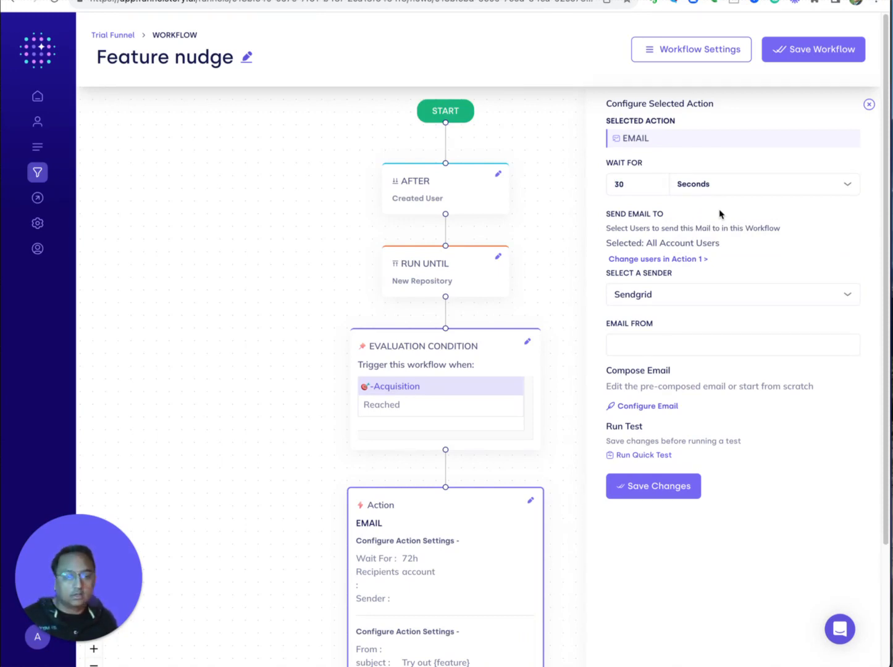
click(624, 347)
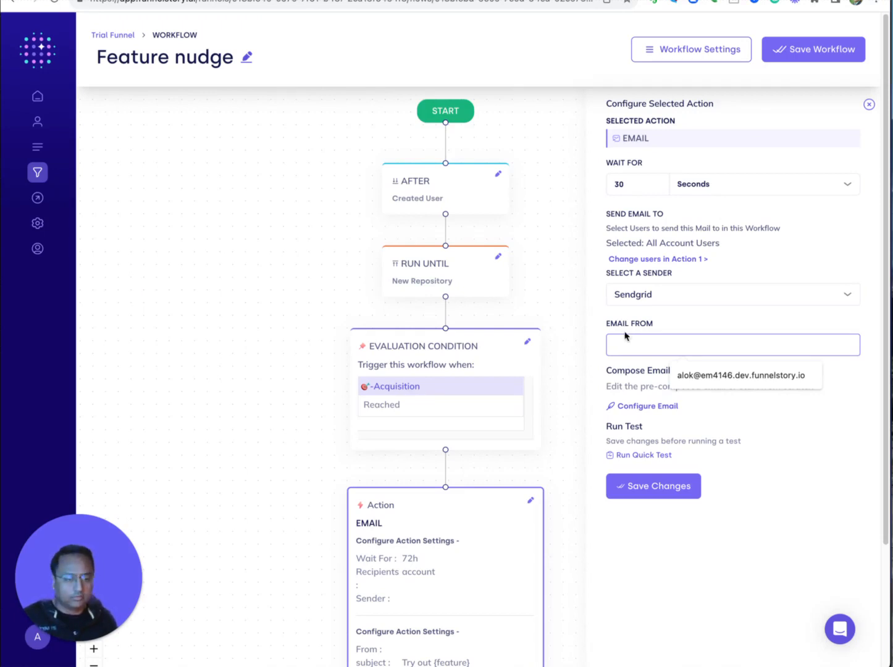
click(715, 380)
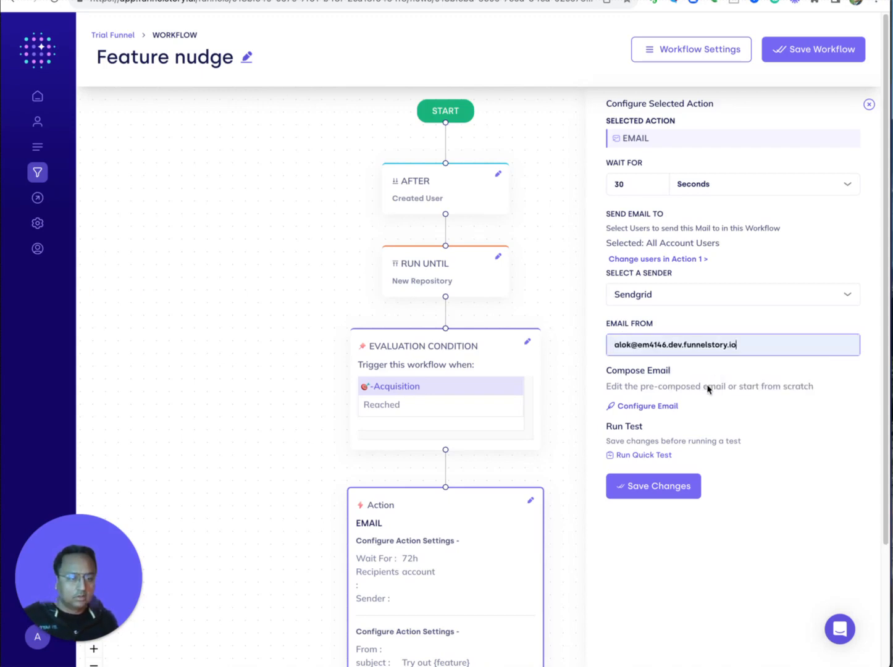
Open the email for editing and select the 'Achieve {outcome}' heading.
click(655, 406)
click(679, 303)
click(766, 283)
drag(732, 281, 613, 257)
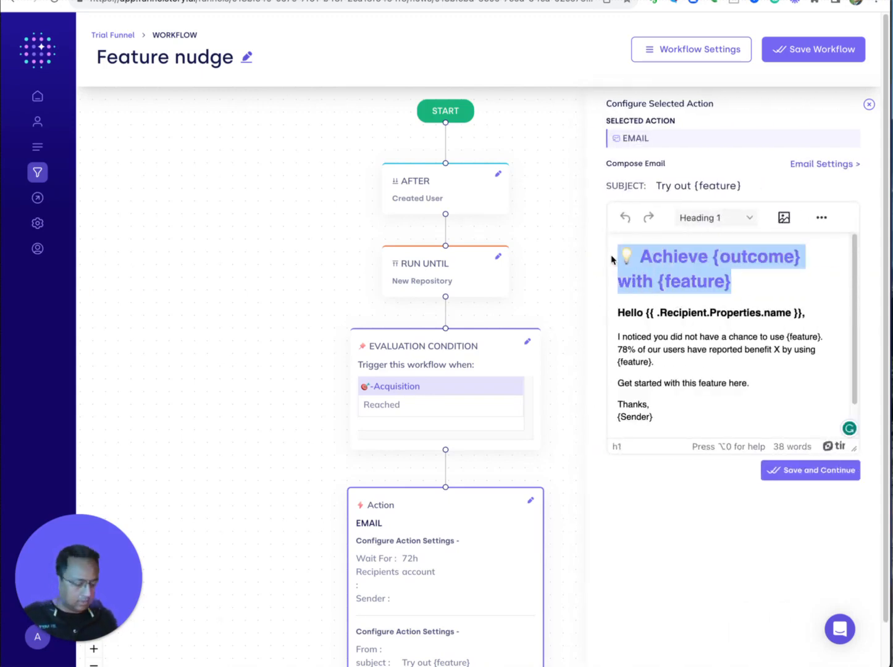
Delete the email's headline and make the subject 'Try out creation of new repository'.
key(BackSpace)
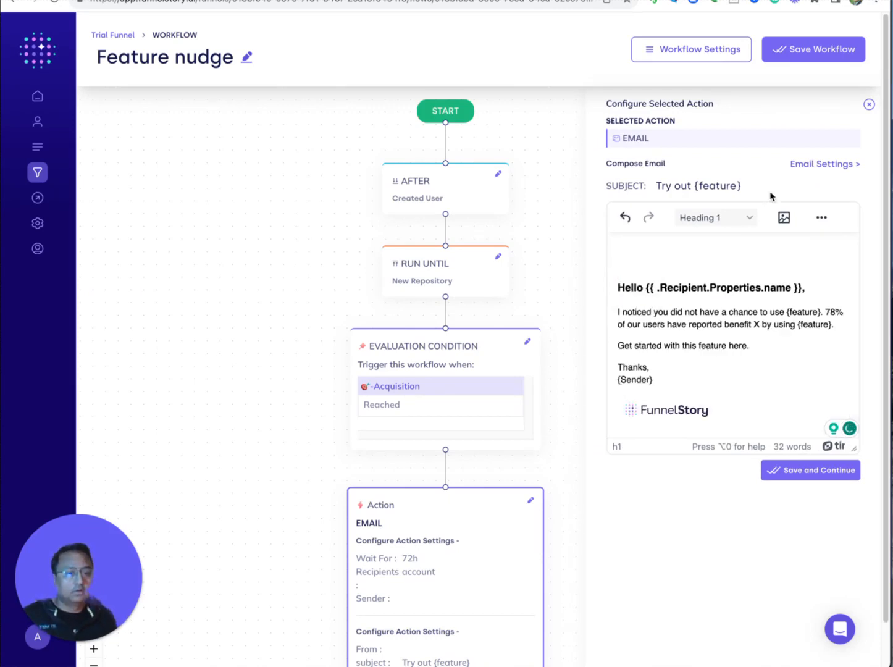
drag(763, 184, 694, 184)
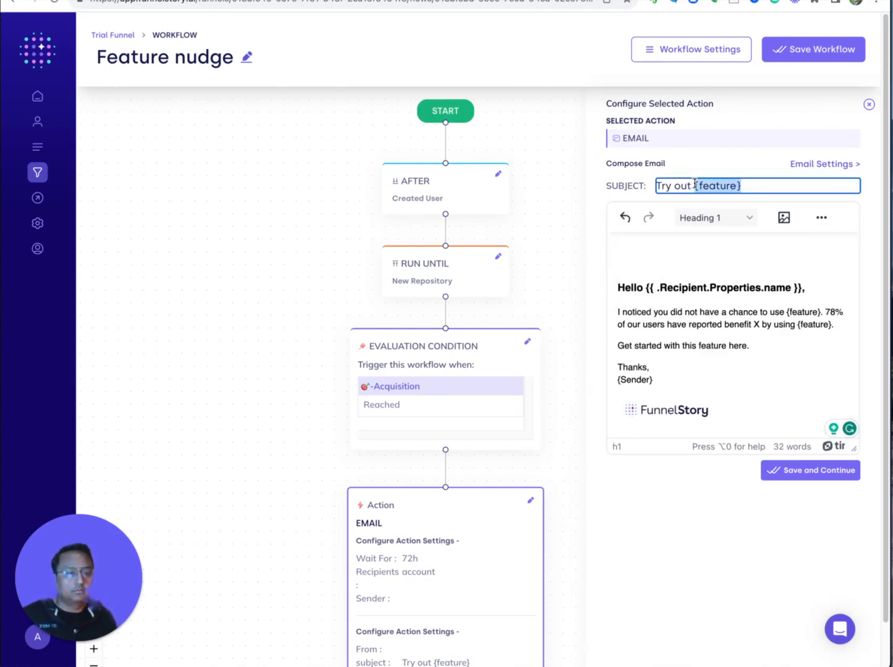
text(creat)
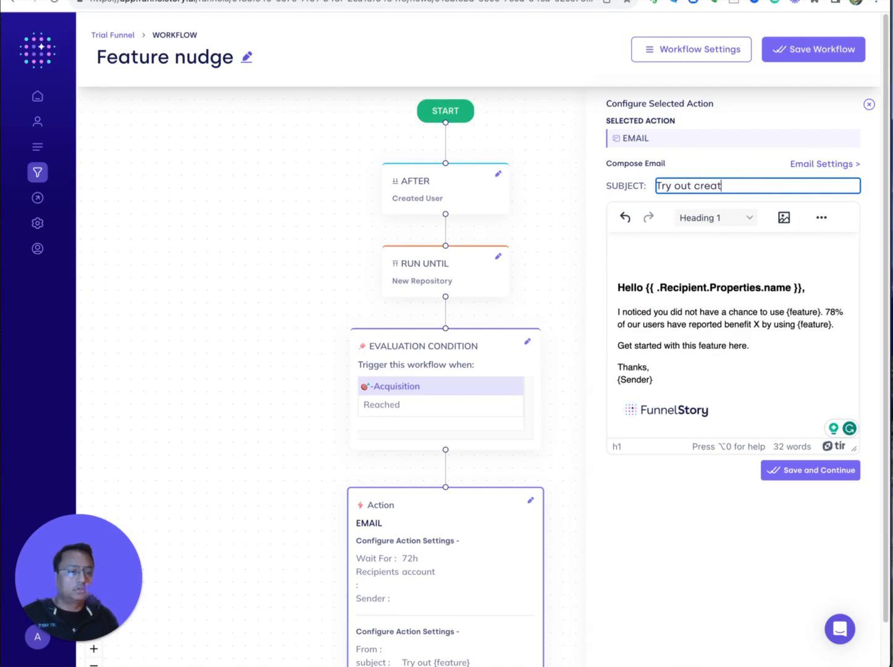
text(ion of new repository)
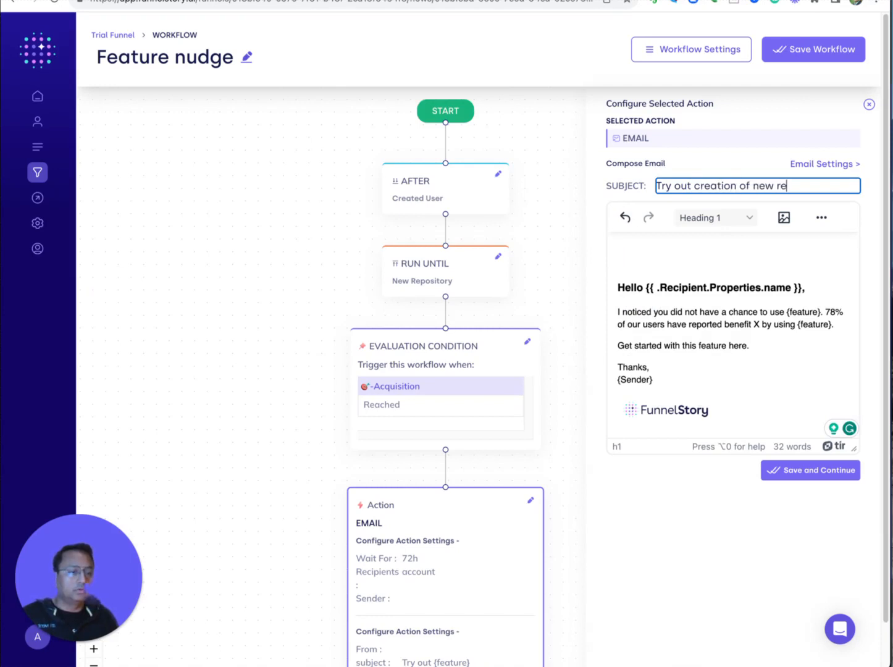
click(788, 474)
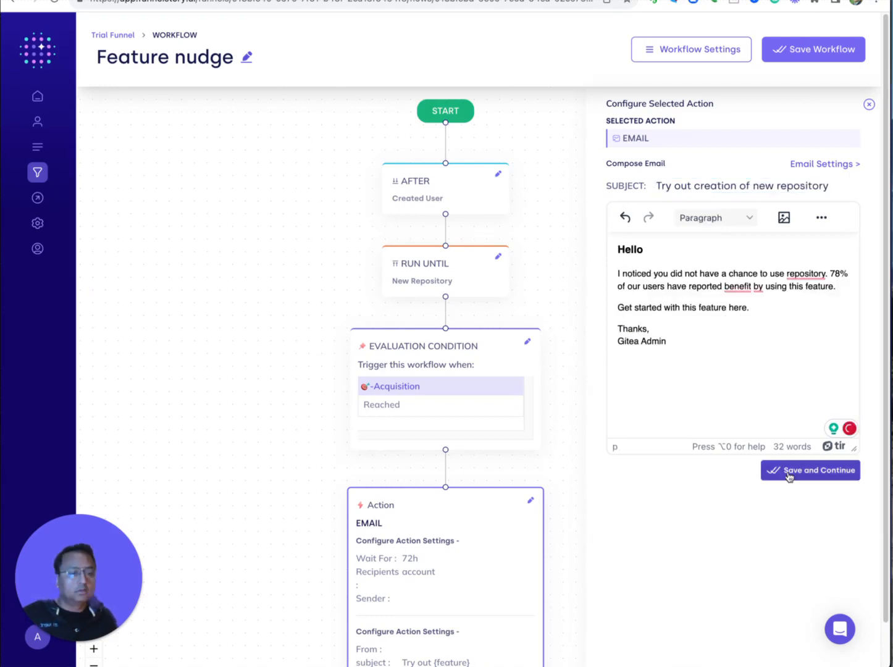
Save the workflow as active under the new name 'New Repo - Nudge'.
click(797, 50)
click(560, 383)
click(333, 365)
drag(278, 372, 333, 367)
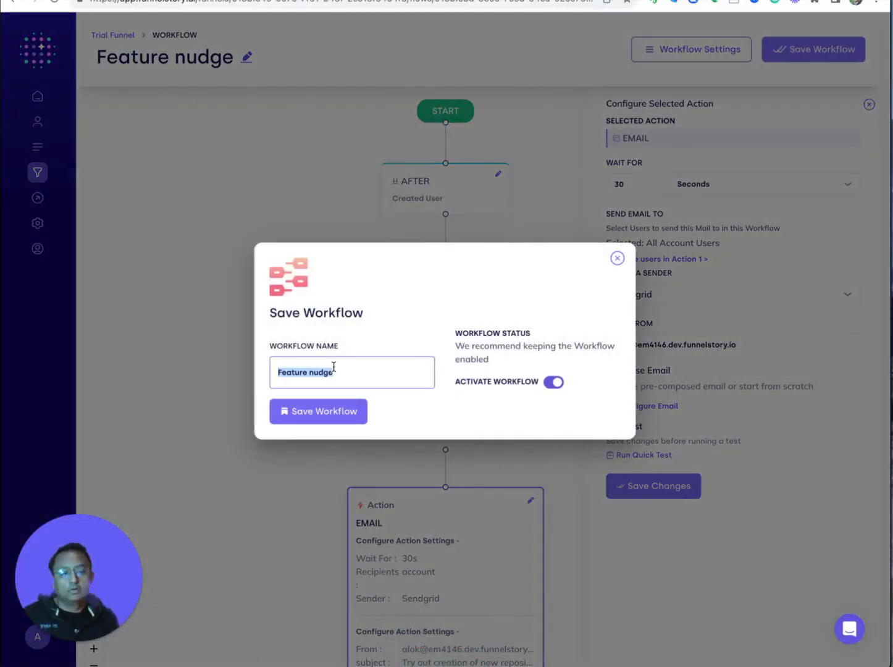
text(New Repo)
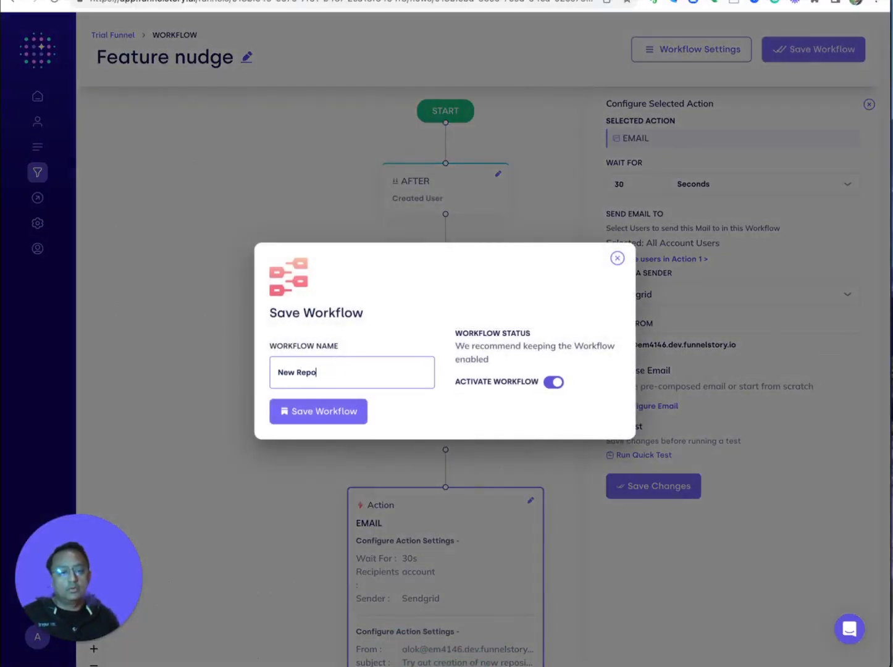
text( - Nudge)
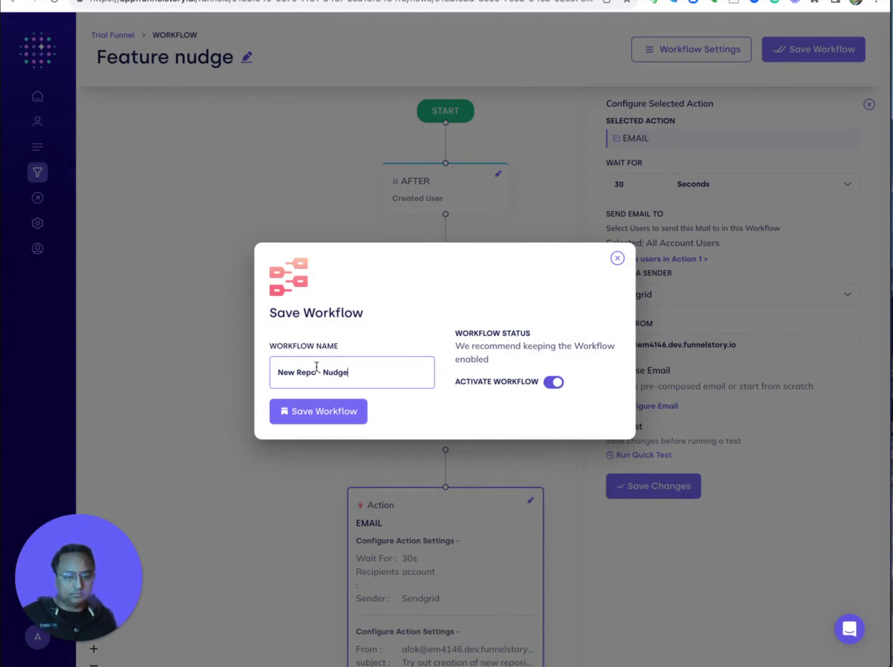
click(305, 409)
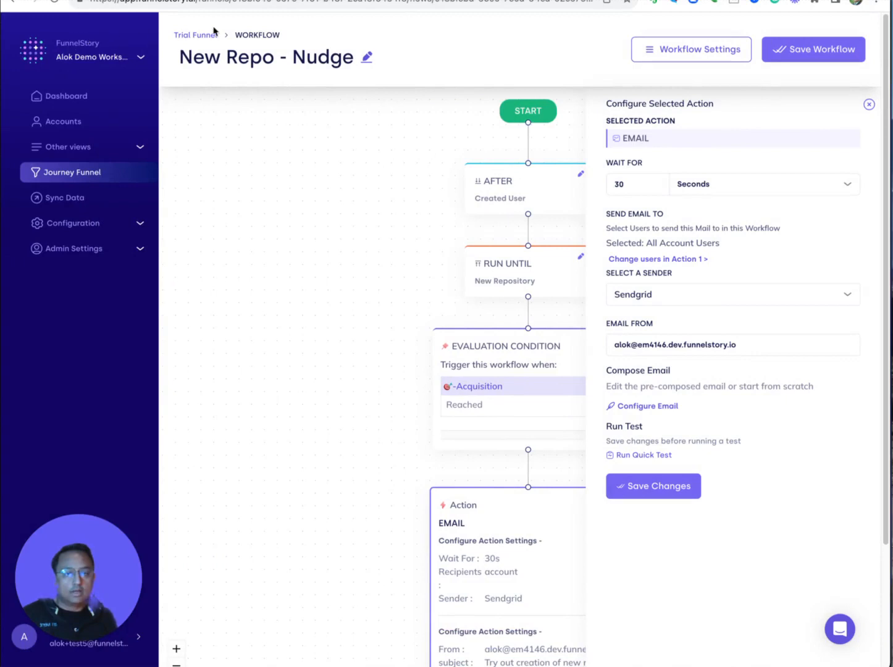
Return to the Trial Funnel's workflow list through its breadcrumb.
click(113, 35)
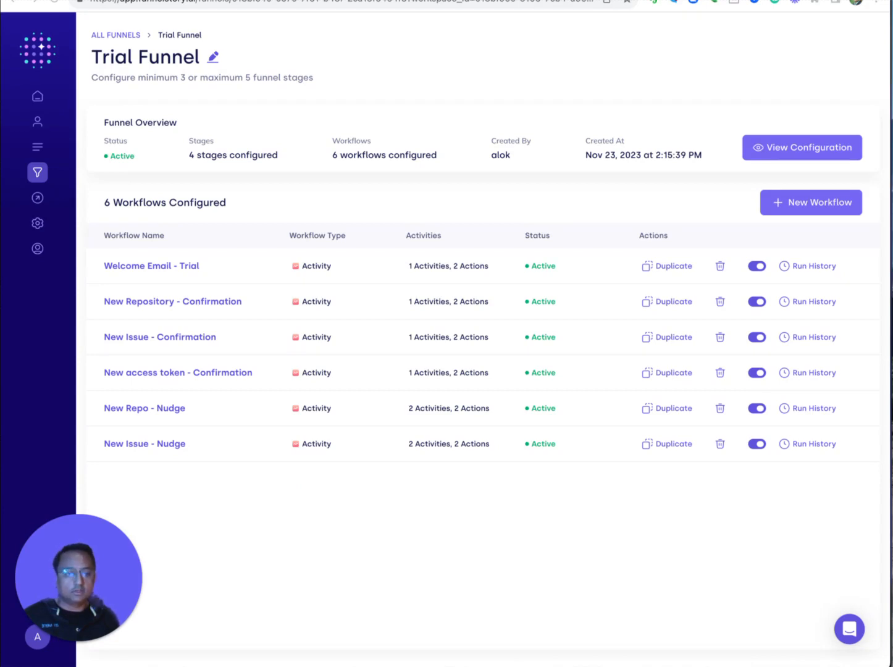
Switch to Gitea, register a new user account, and go to its empty dashboard.
key(ctrl+Tab)
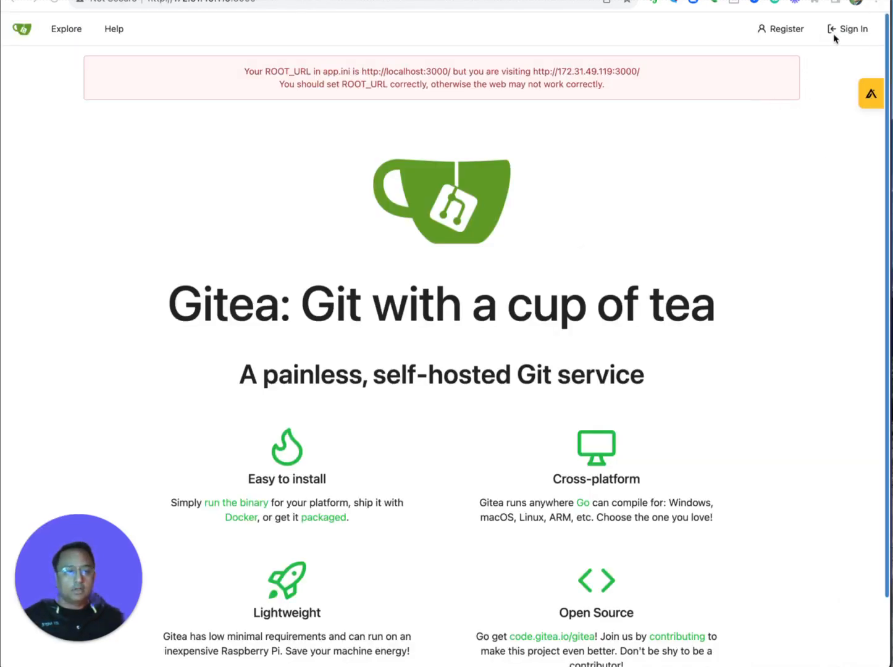
click(781, 31)
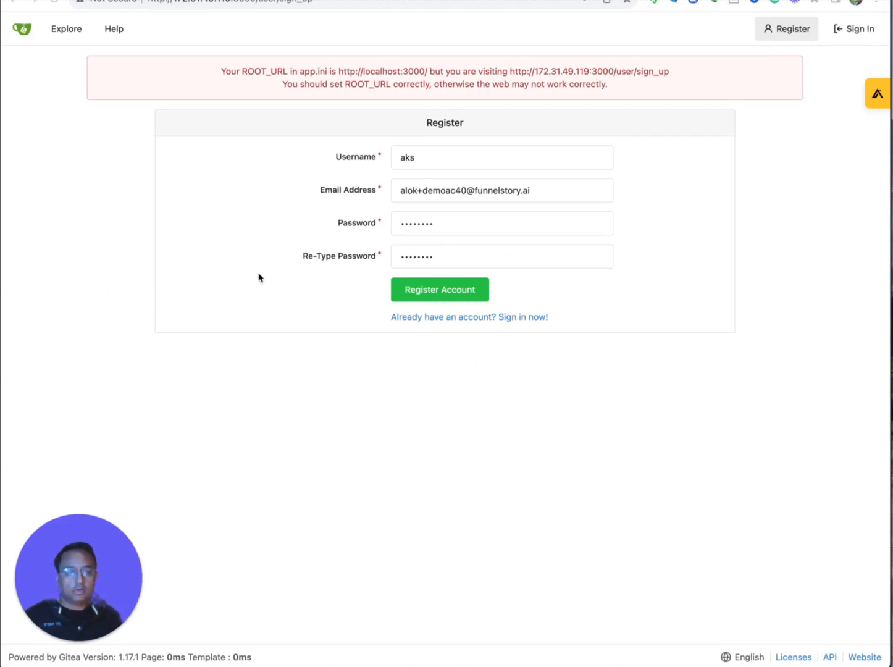
click(425, 292)
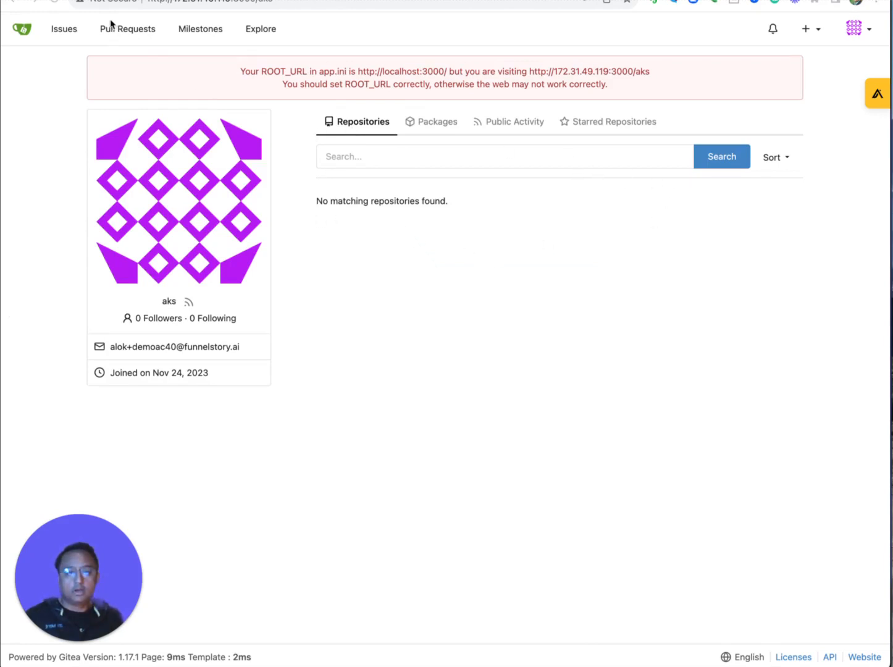
click(24, 30)
click(24, 30)
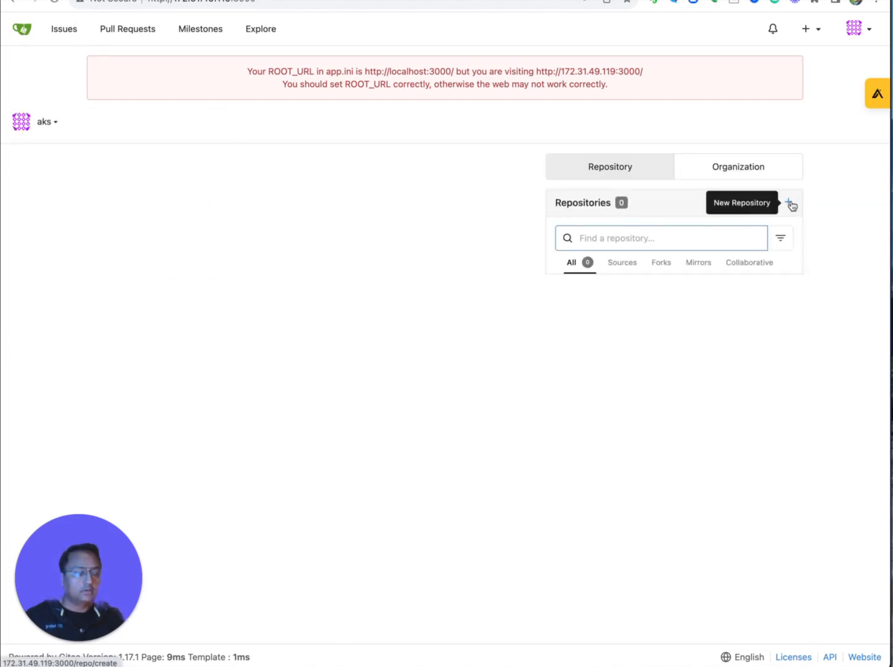
Create a repository named 'test-repo' with the description 'For Test'.
click(789, 204)
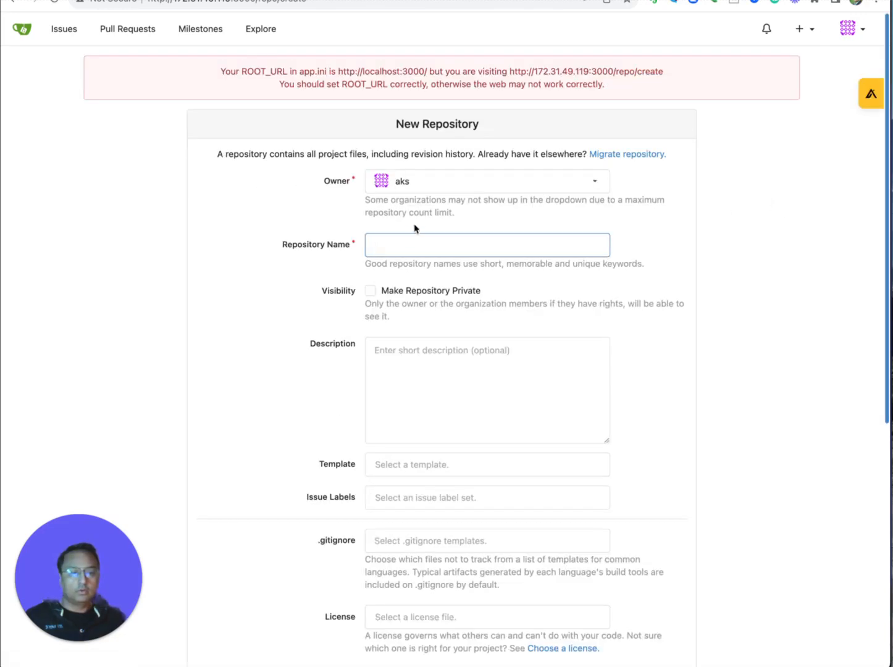
text(tes)
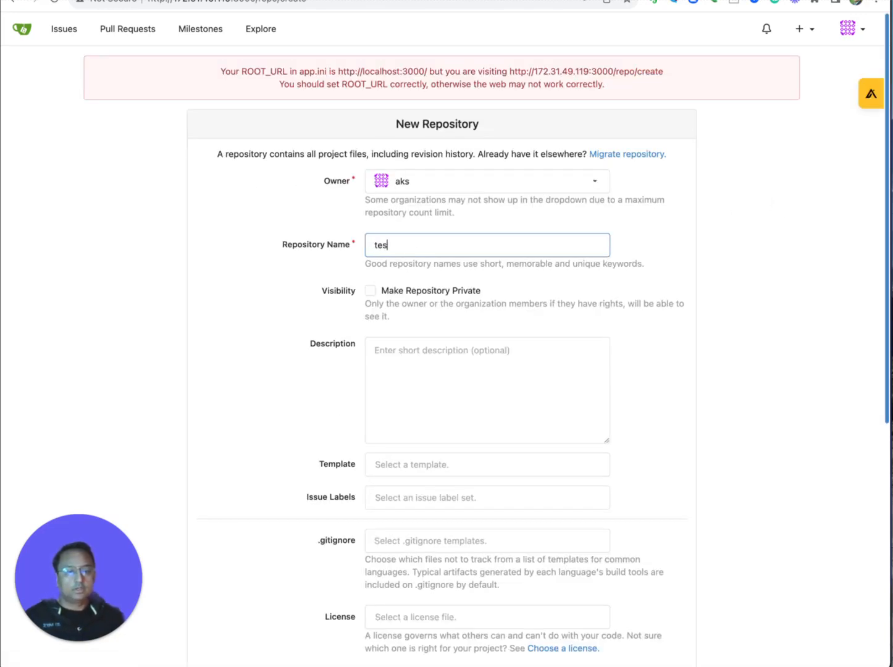
text(t-repo)
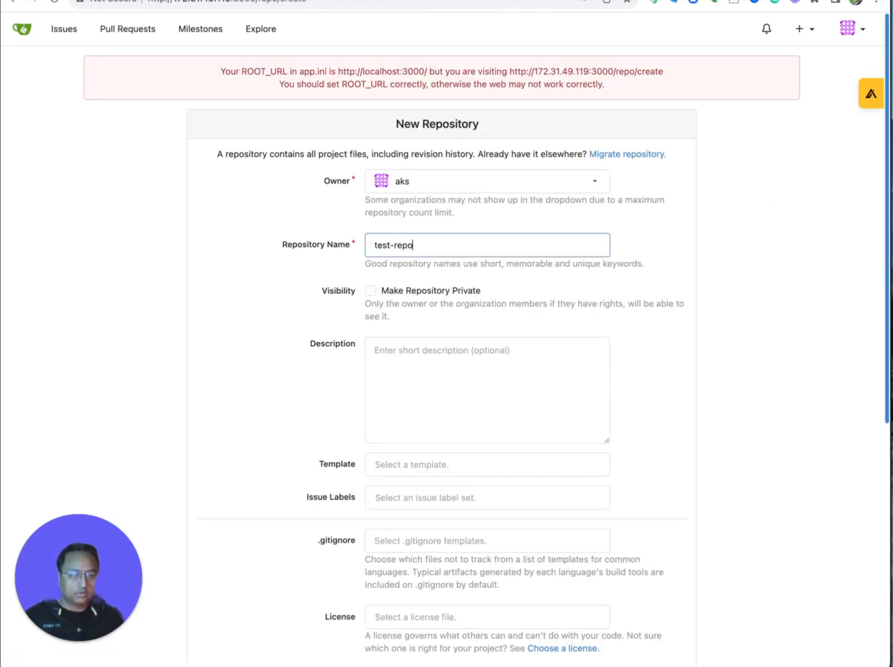
click(422, 393)
text(For Test)
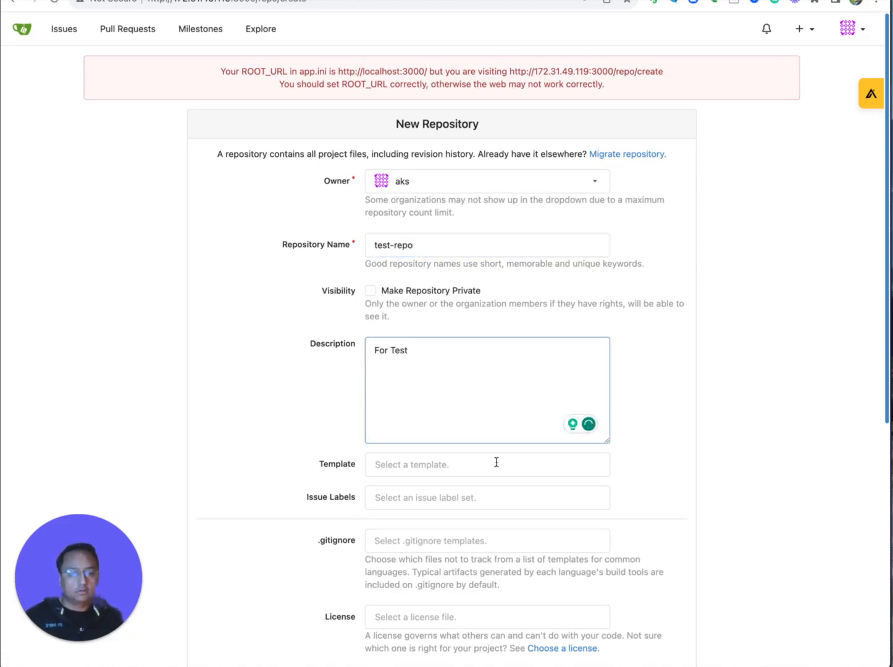
click(797, 342)
scroll(808, 314, down, 5)
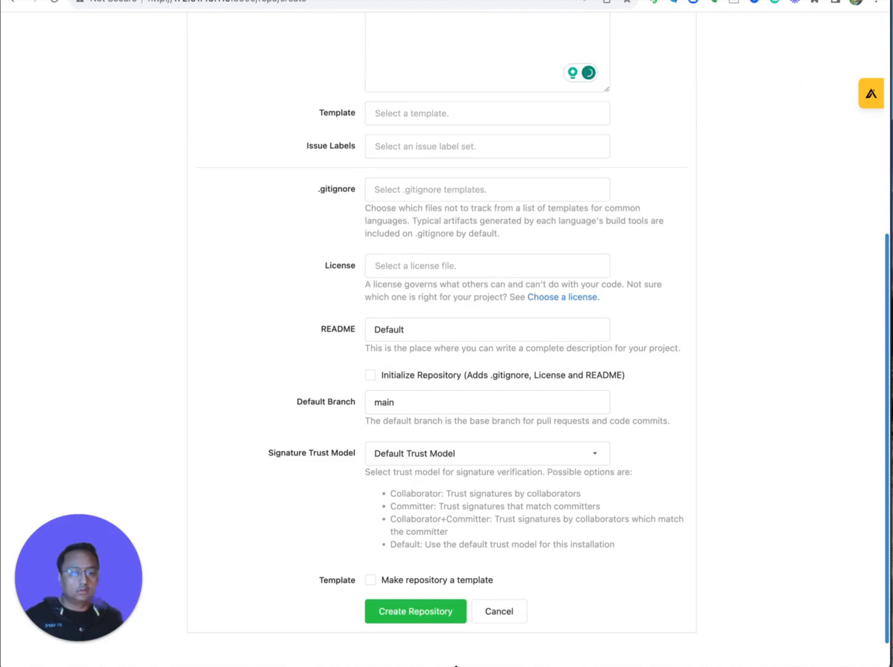
click(398, 611)
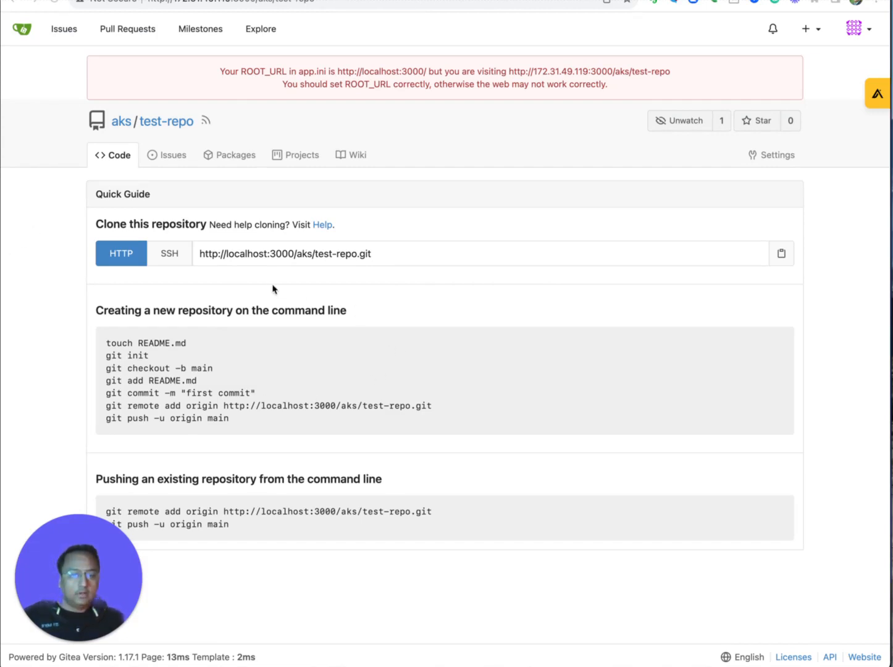
Create issue 'New Test Issue' with body 'New Issue' in test-repo.
click(168, 159)
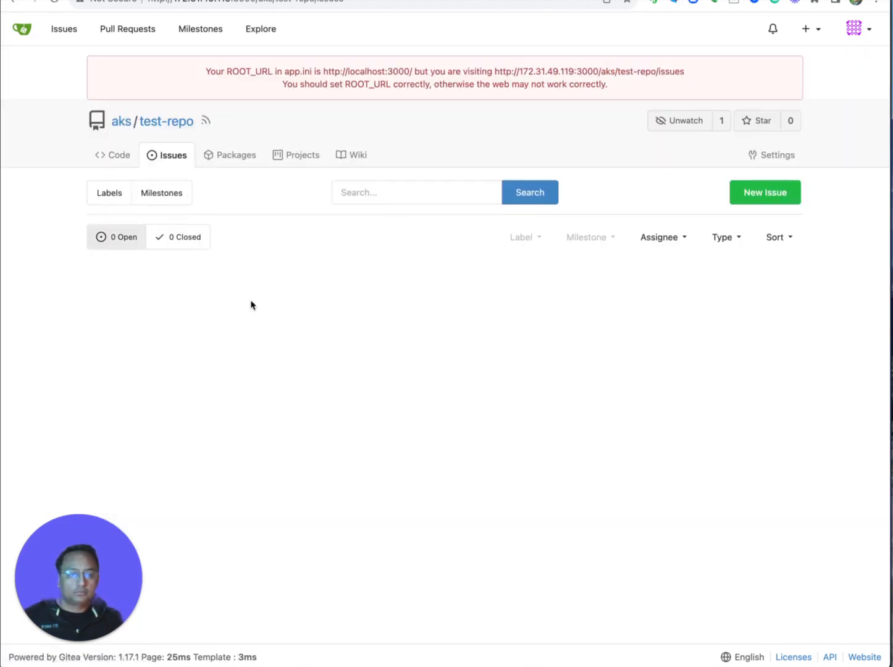
click(767, 204)
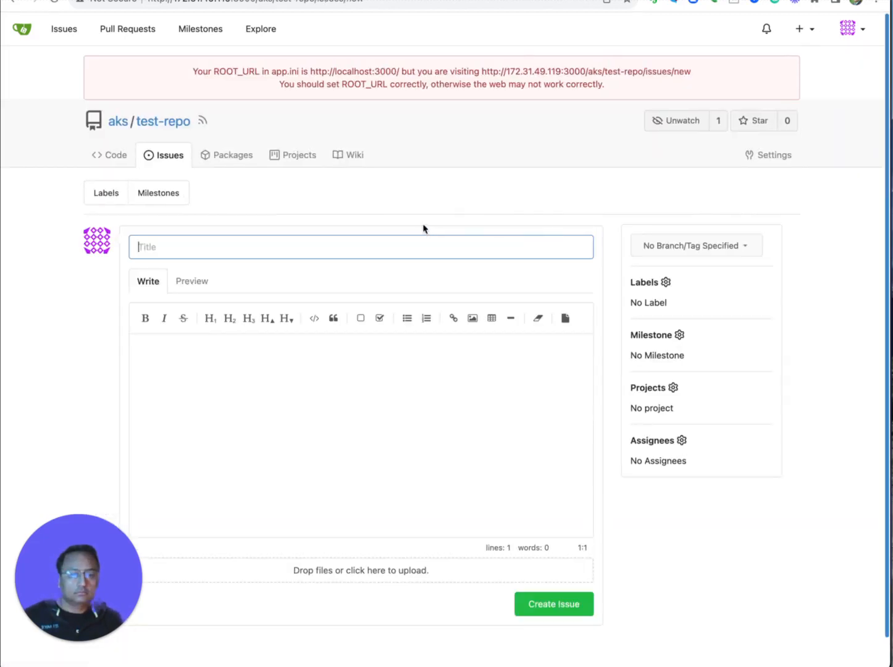
text(New)
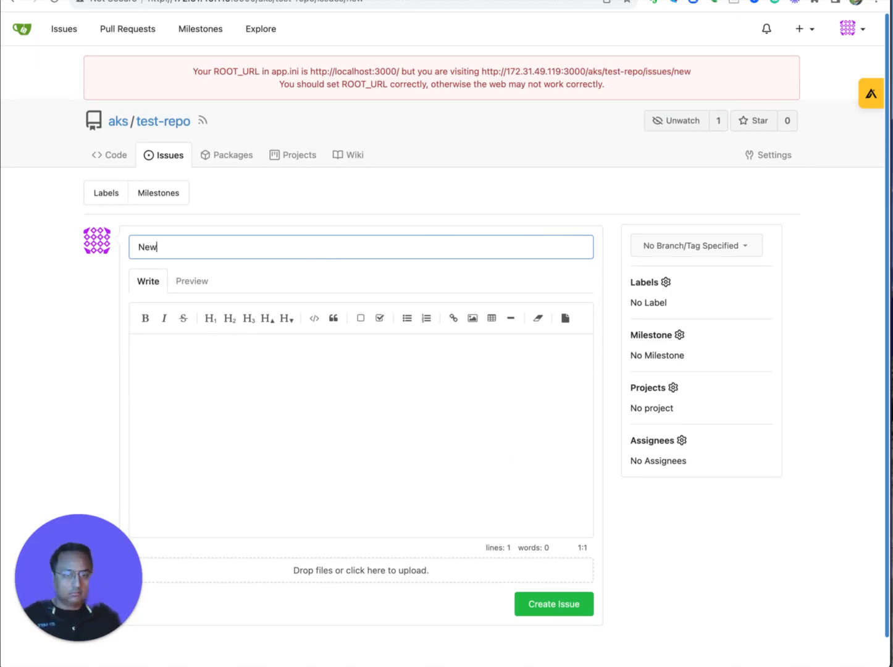
text( Test Issue)
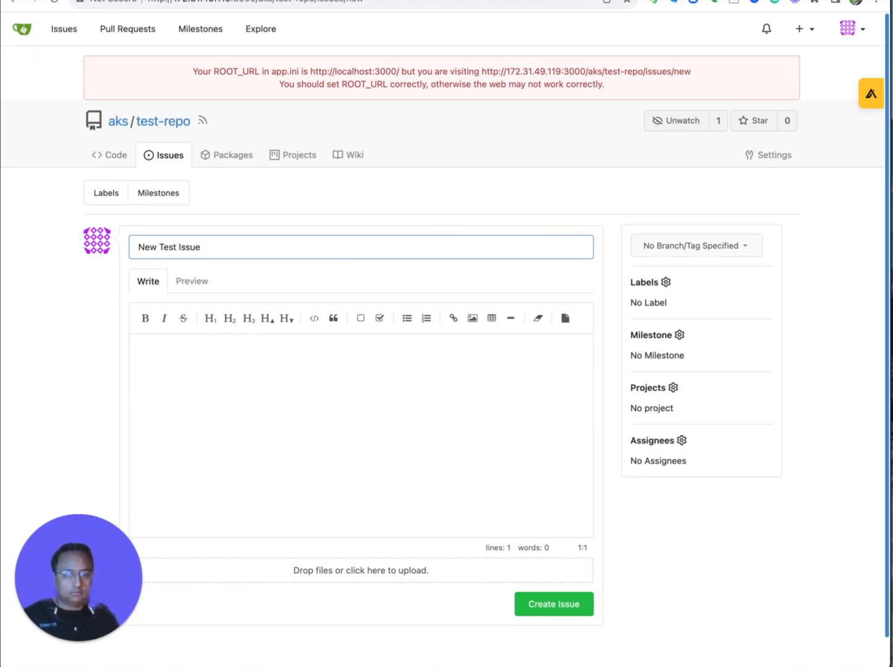
click(271, 373)
text(Ne)
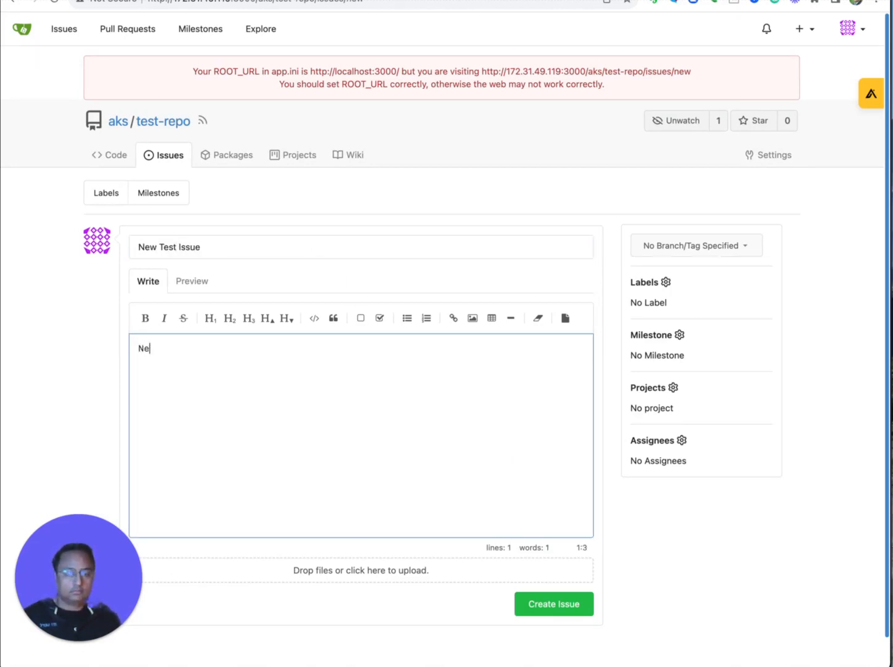
text(w Issue)
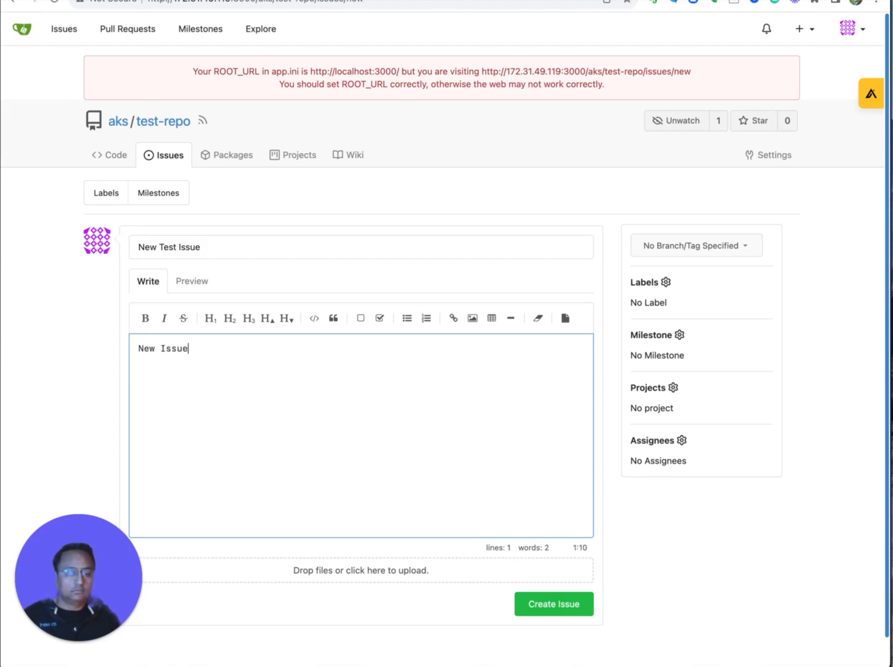
click(571, 604)
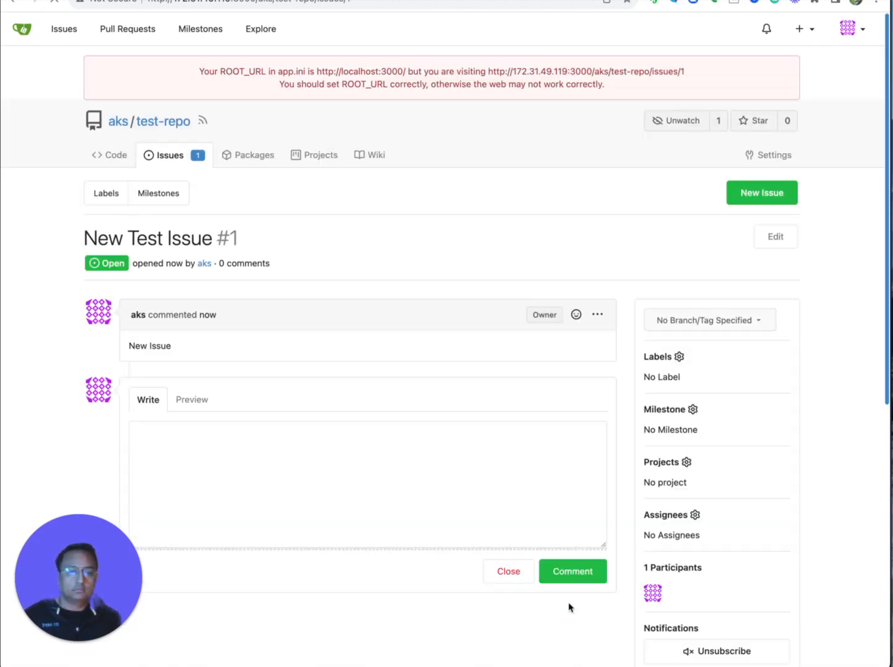